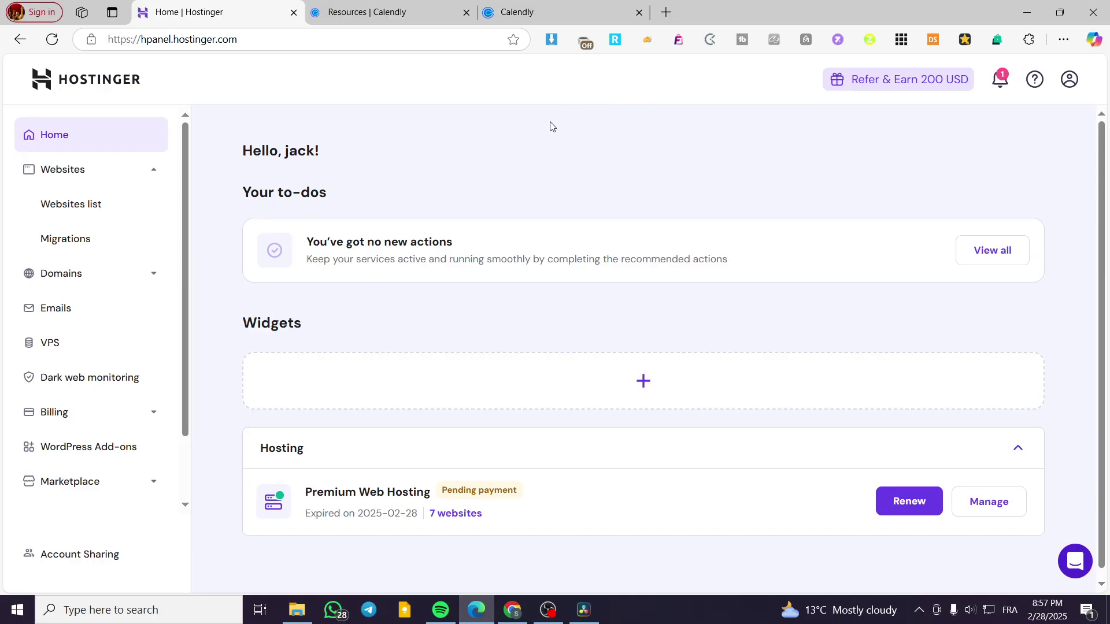
Look over Calendly's Event types and Resources pages in their browser tabs.
left_click(519, 4)
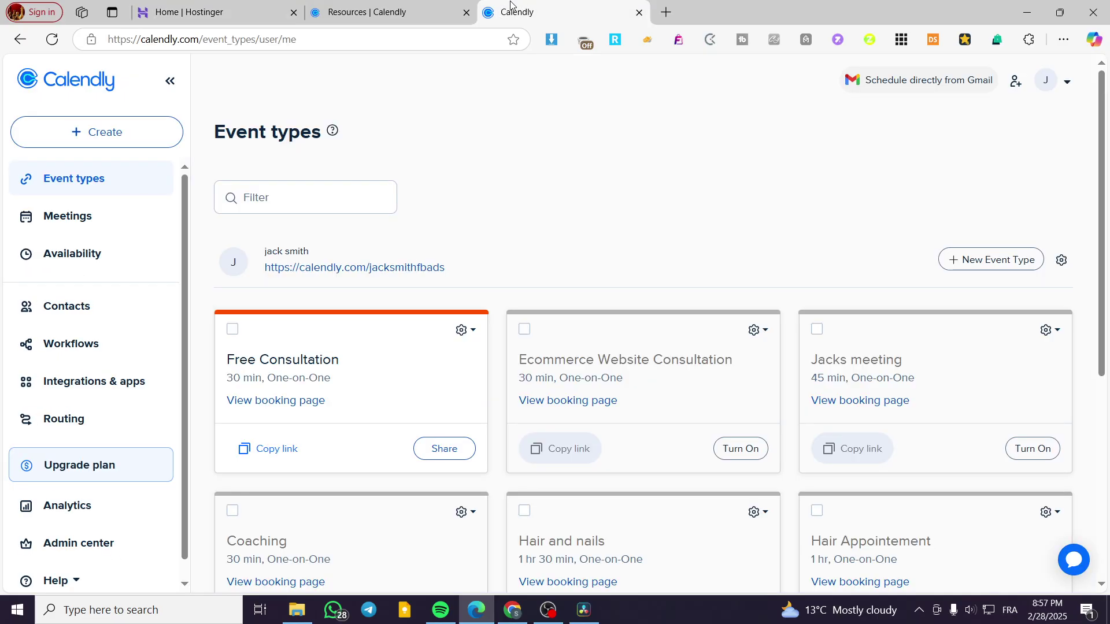
left_click(391, 5)
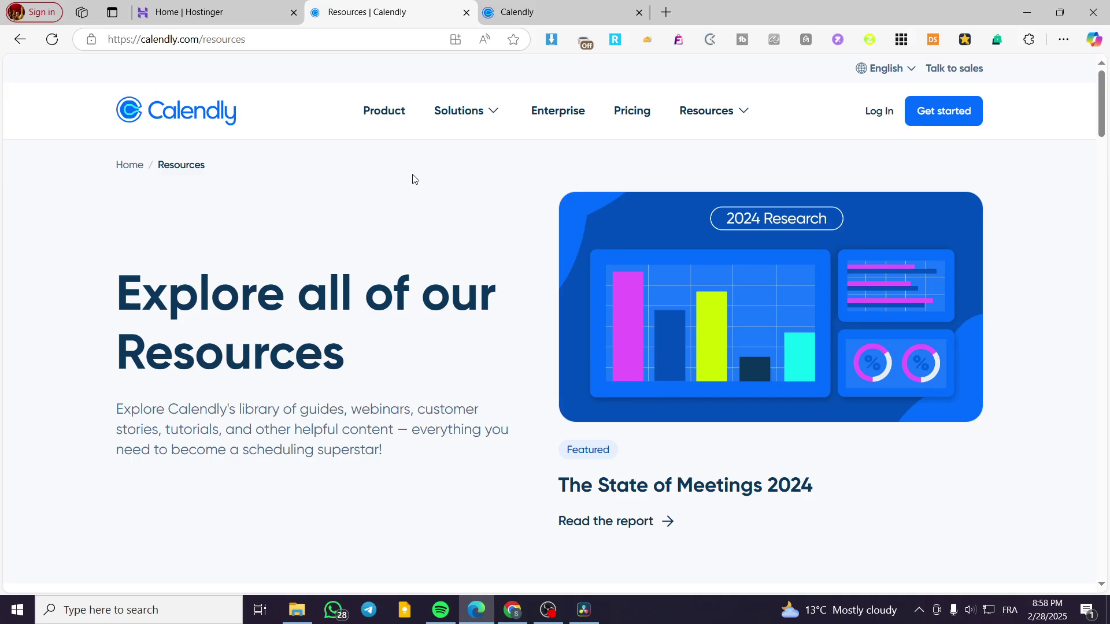
Return to hPanel and open the Websites list, scrolling to view all 7 sites.
left_click(176, 6)
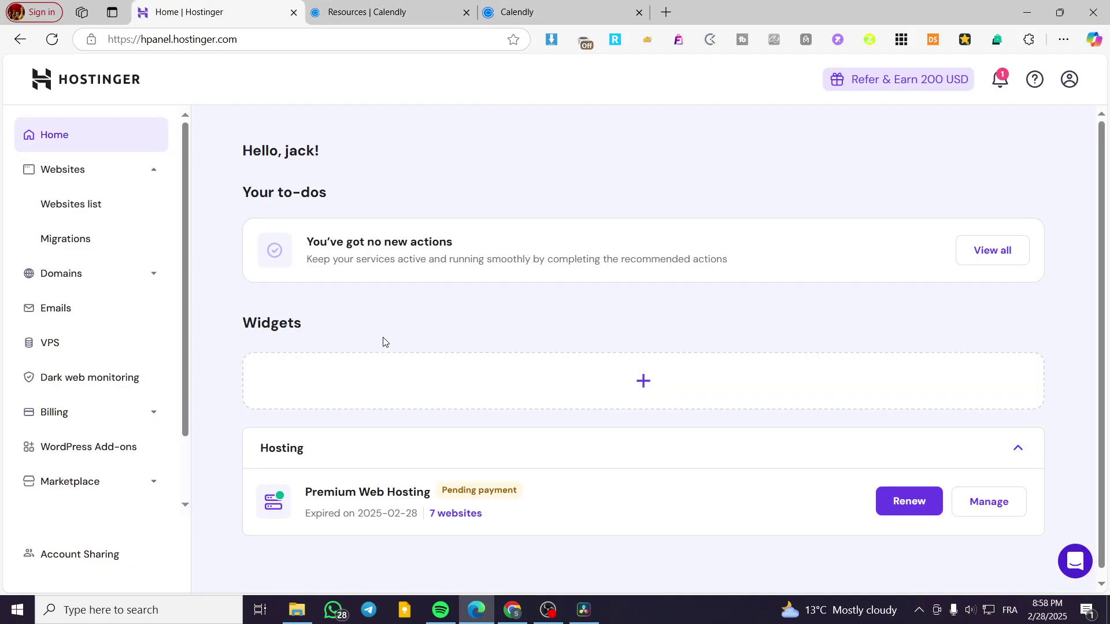
left_click(87, 169)
left_click(81, 170)
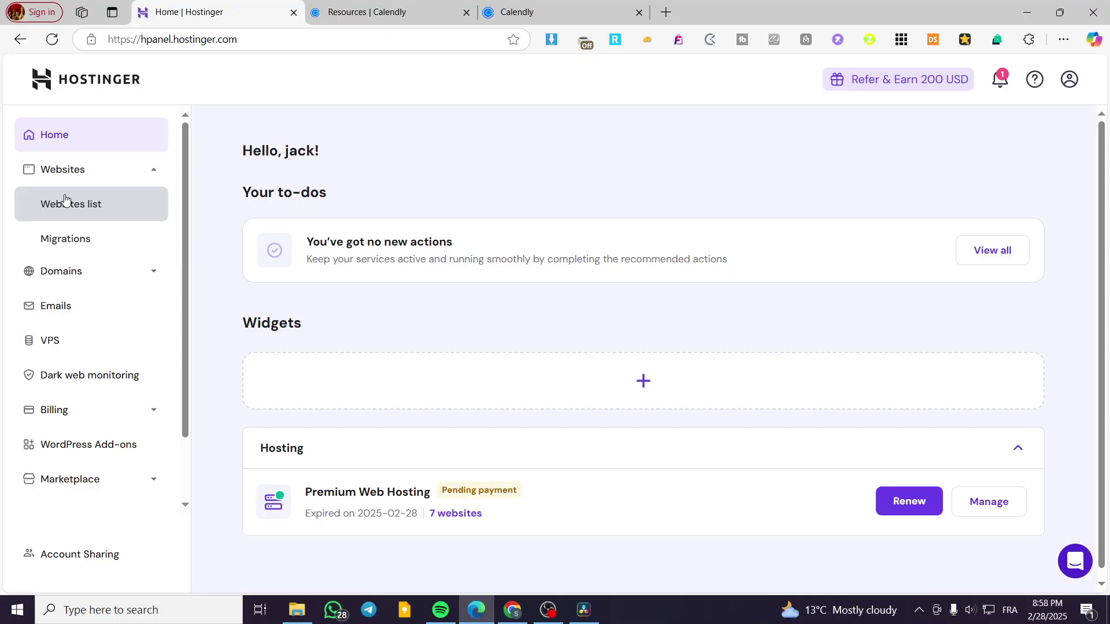
left_click(66, 201)
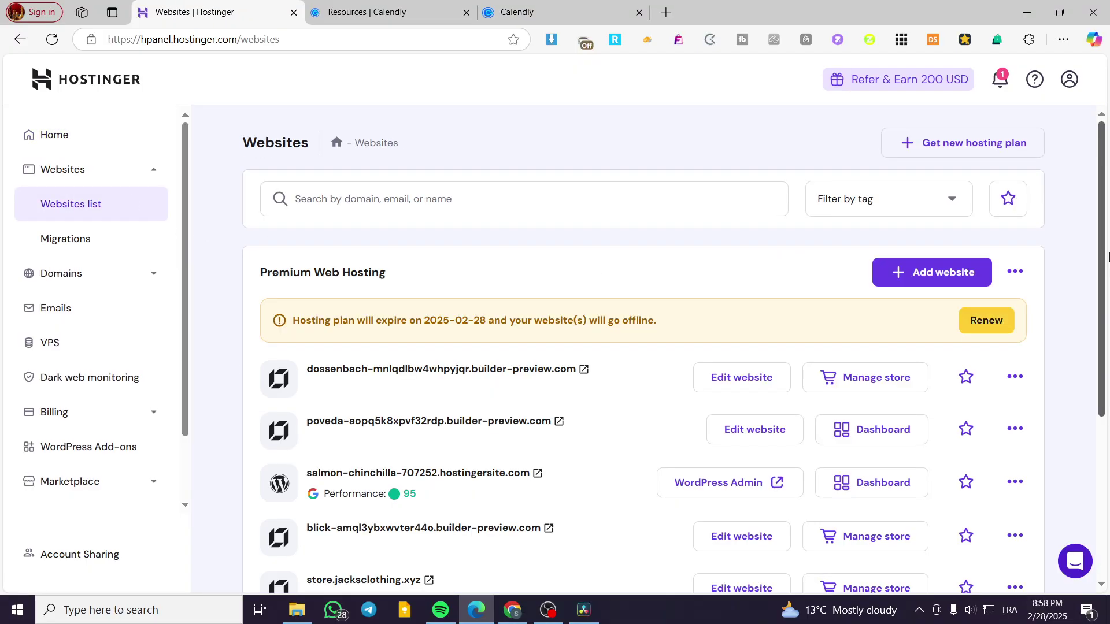
scroll(961, 240, "down", 4)
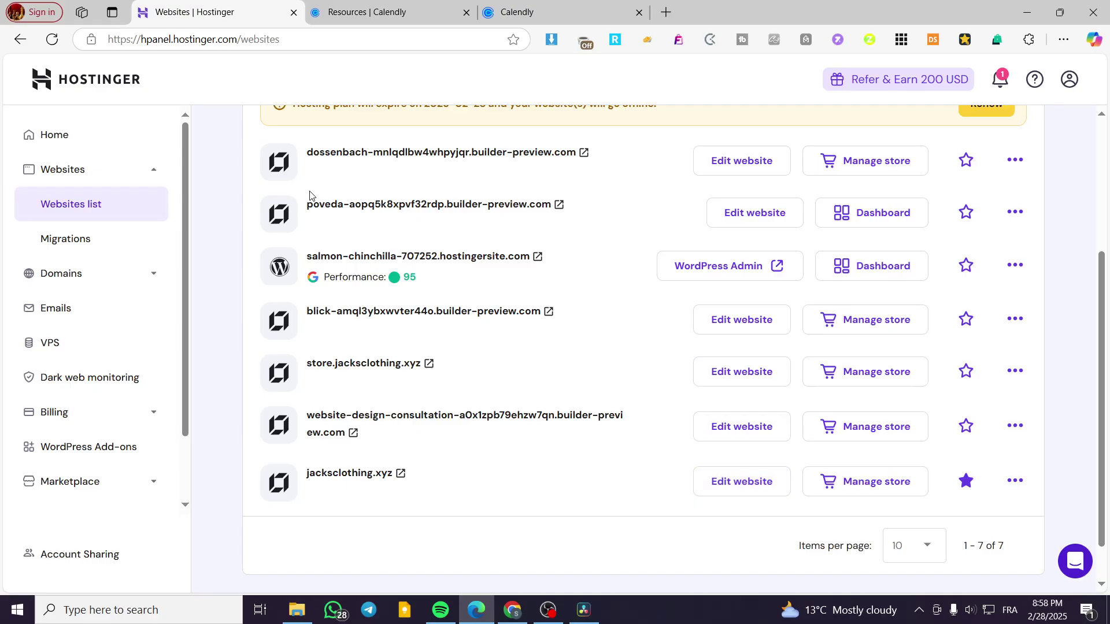
Open jacksclothing.xyz in the Website Builder and scroll down through its sections.
left_click(759, 480)
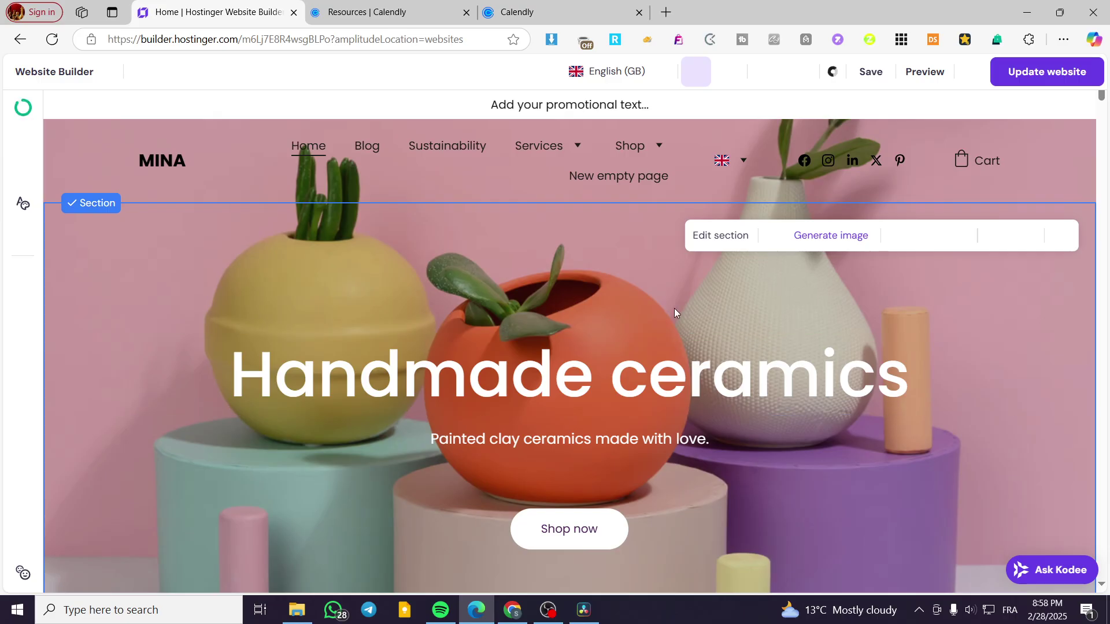
scroll(603, 332, "down", 8)
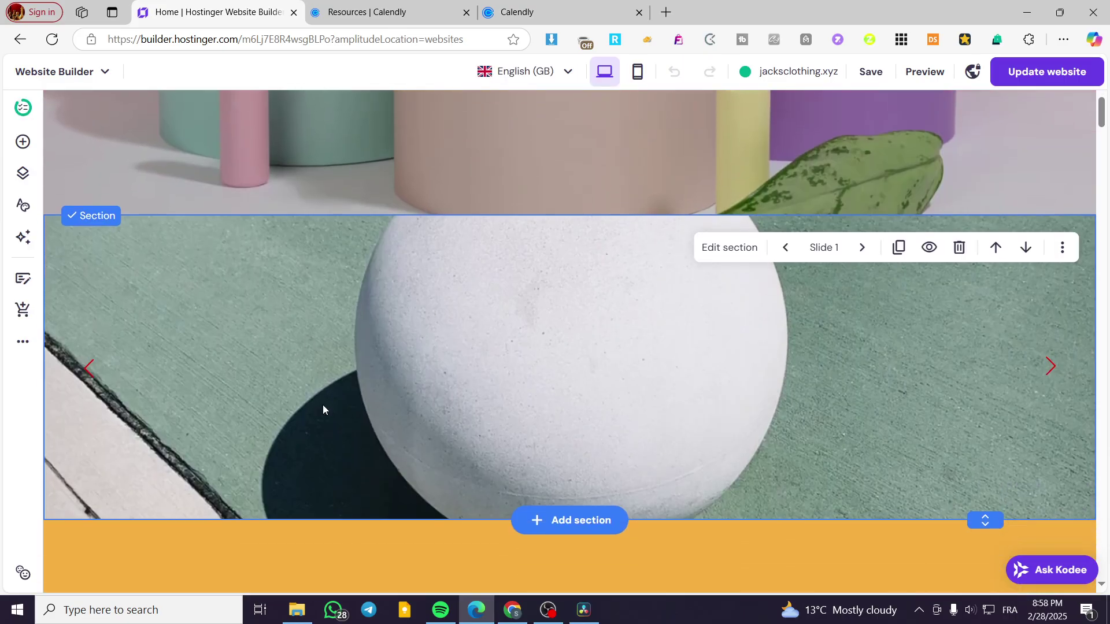
scroll(289, 399, "down", 4)
scroll(405, 370, "down", 4)
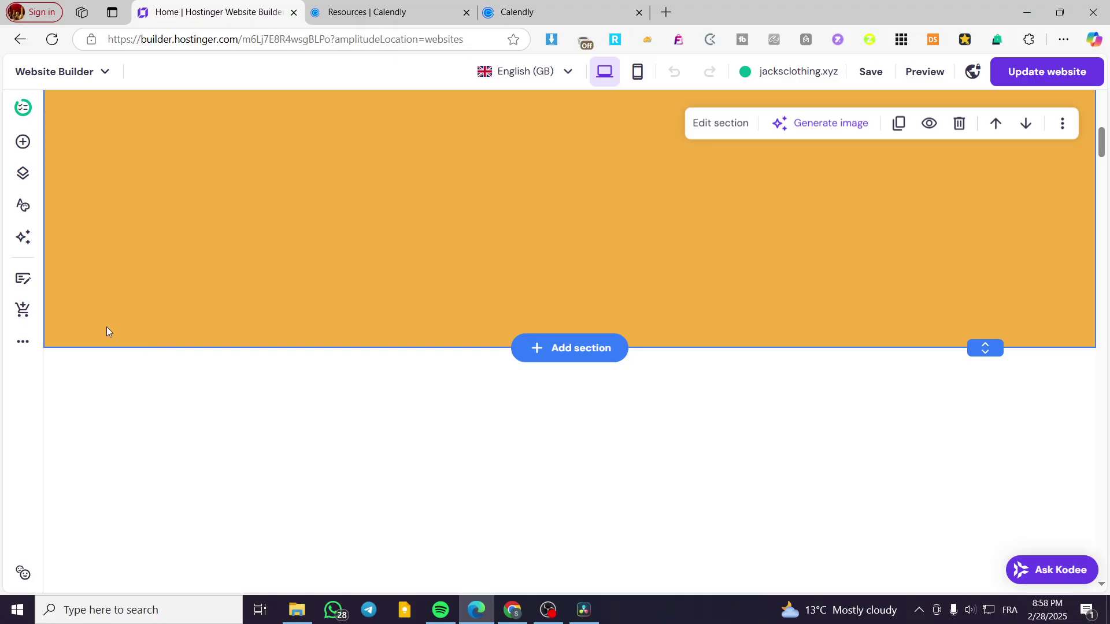
Open and close the Manage store panel, then scroll back over the page.
left_click(23, 309)
scroll(144, 370, "down", 3)
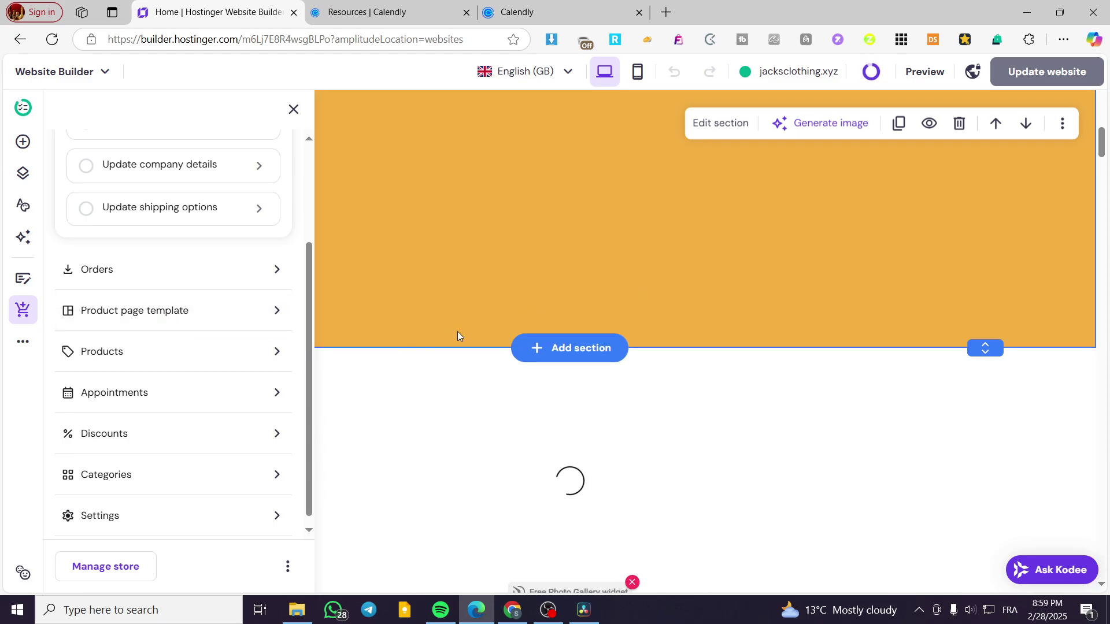
left_click(292, 109)
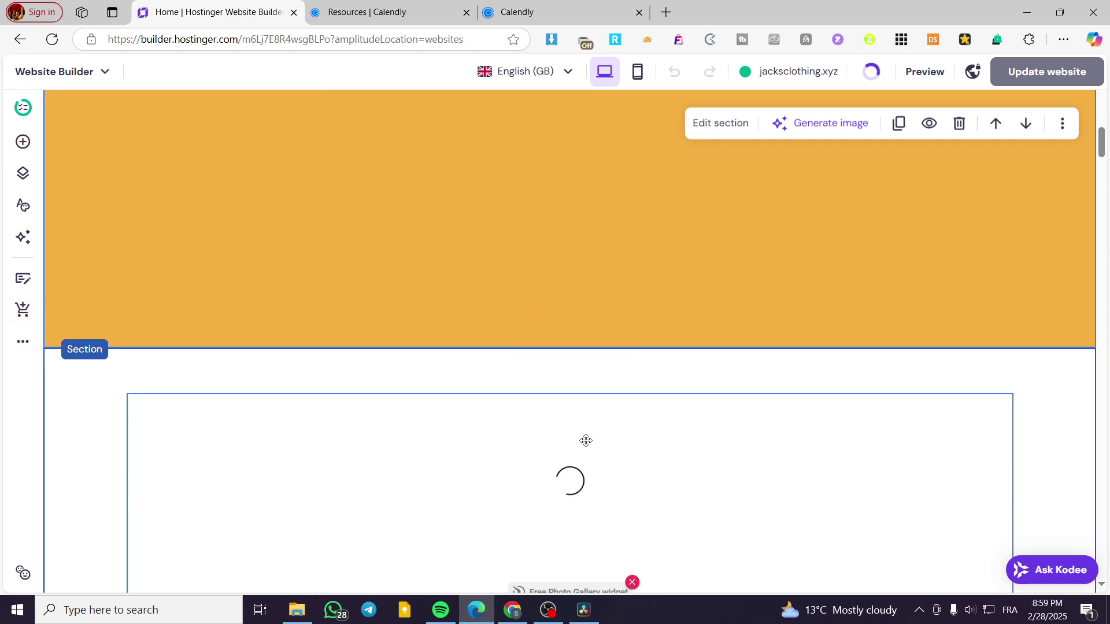
scroll(581, 445, "up", 5)
scroll(483, 425, "up", 5)
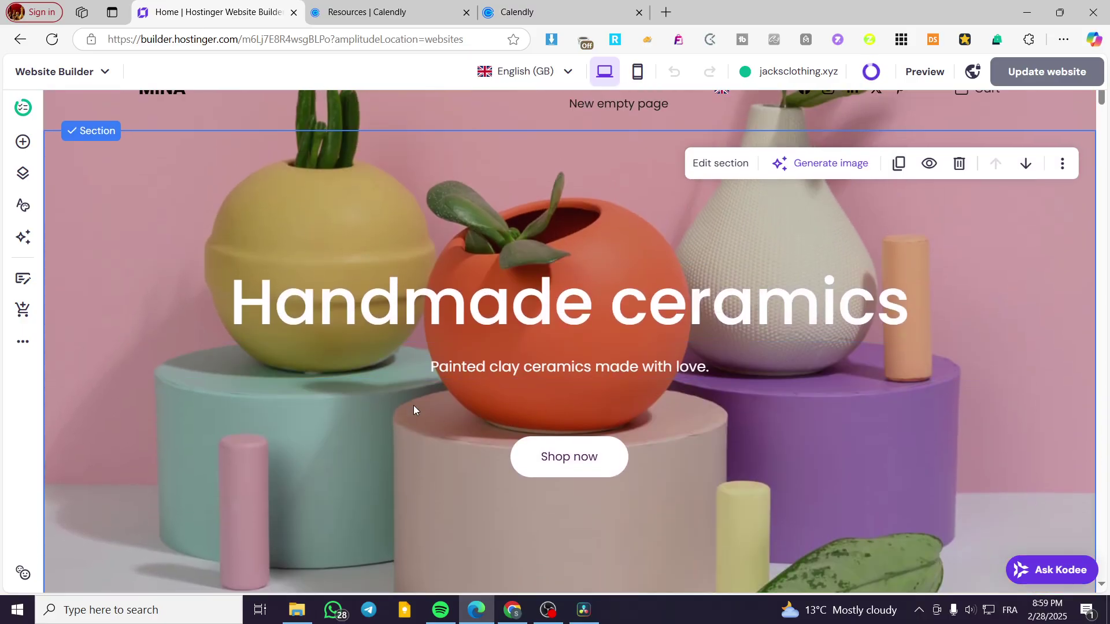
scroll(317, 416, "down", 5)
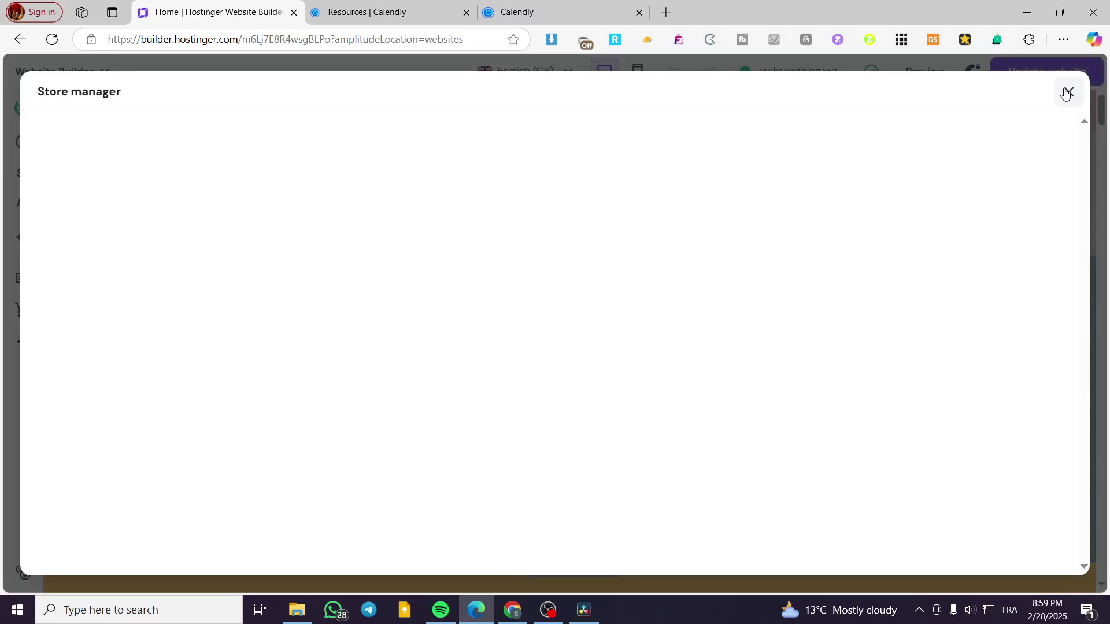
Close the store manager and add a blank section containing an Embed code element.
left_click(1065, 91)
left_click(570, 265)
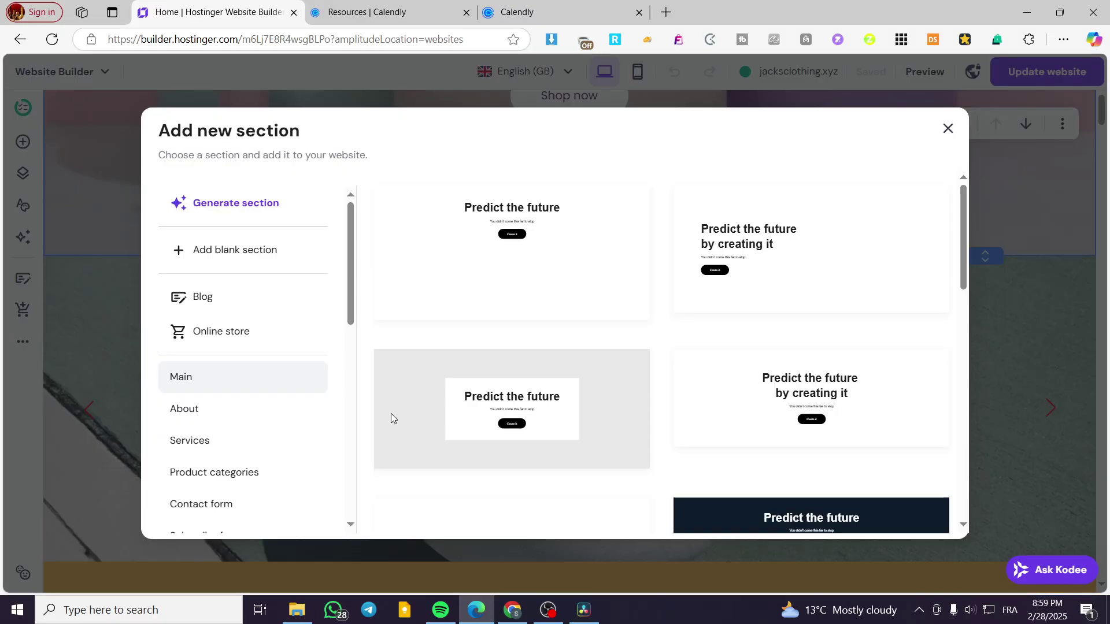
left_click(199, 253)
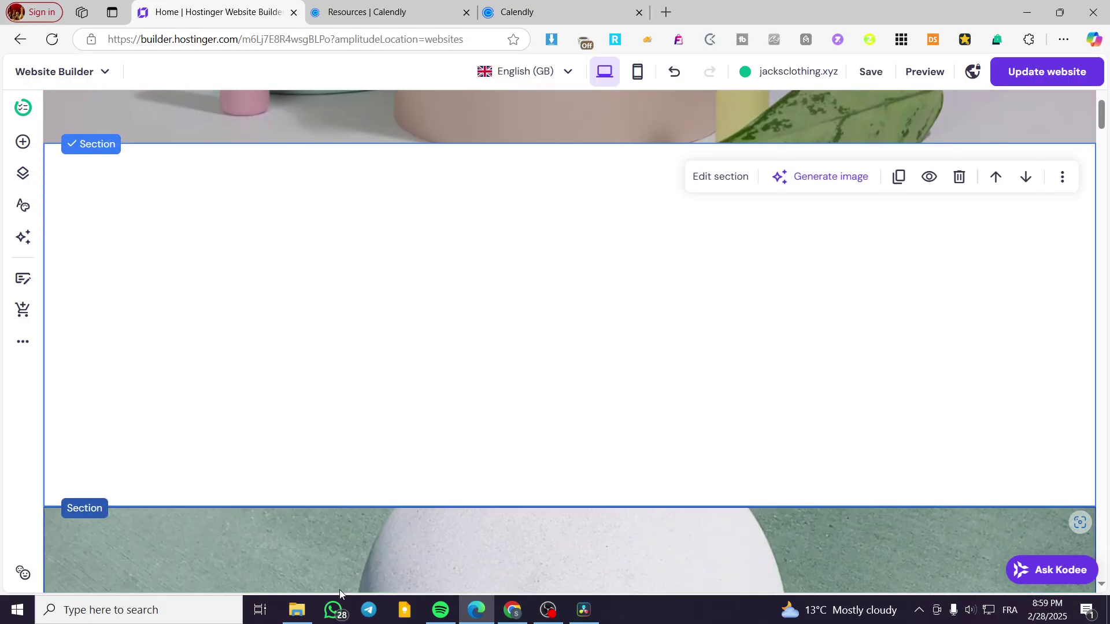
left_click(23, 141)
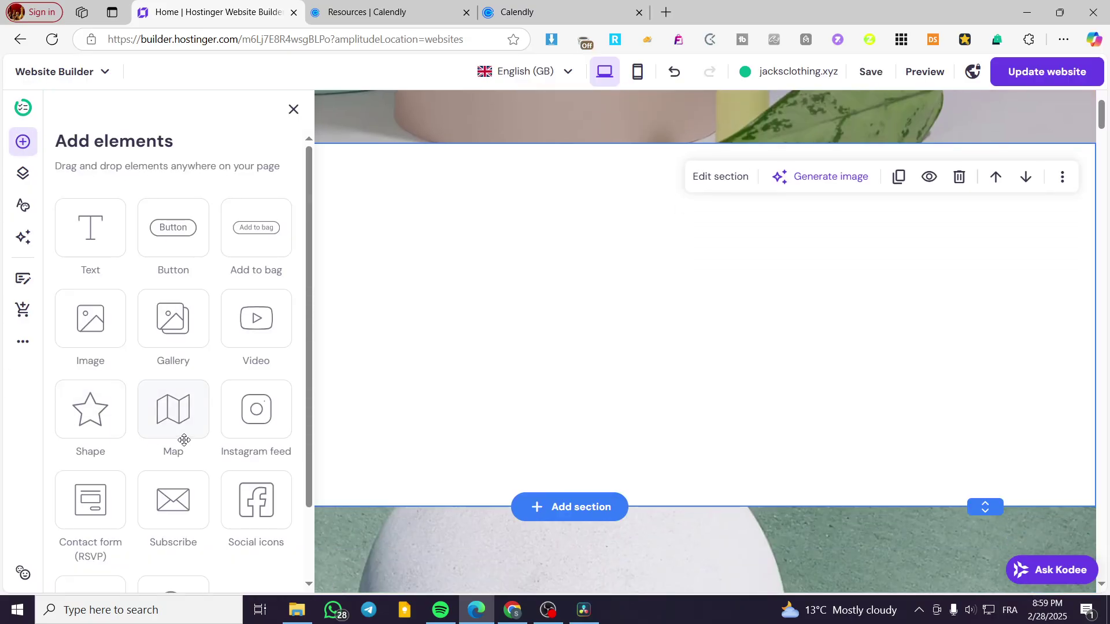
scroll(136, 508, "down", 2)
left_click_drag(137, 508, 486, 289)
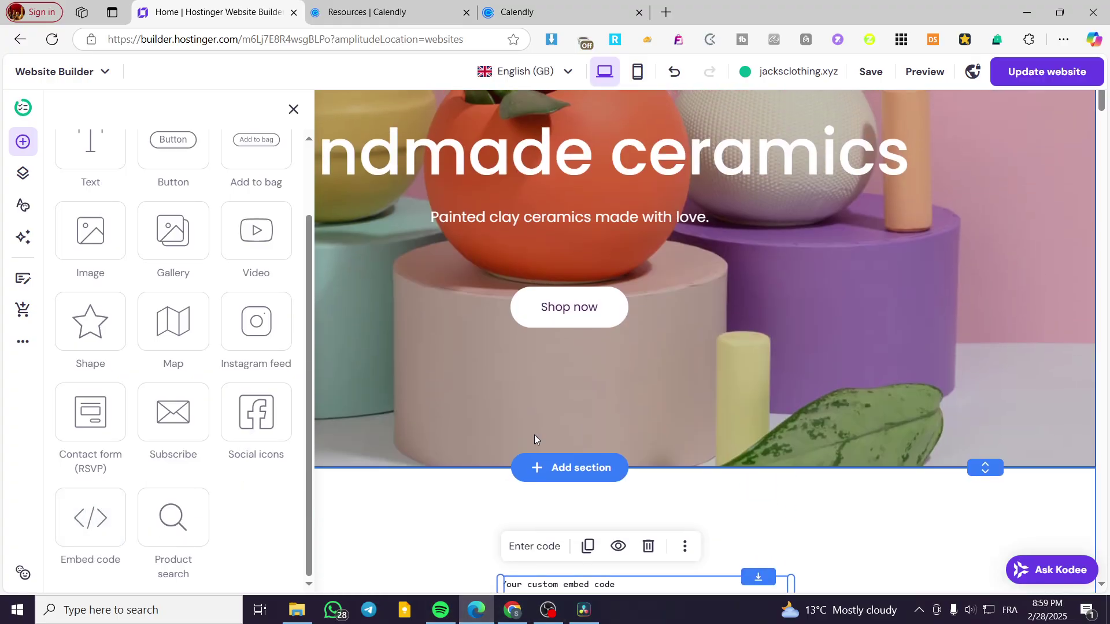
Open the Embed code element's code box and delete the placeholder code.
scroll(496, 428, "down", 4)
left_click(543, 365)
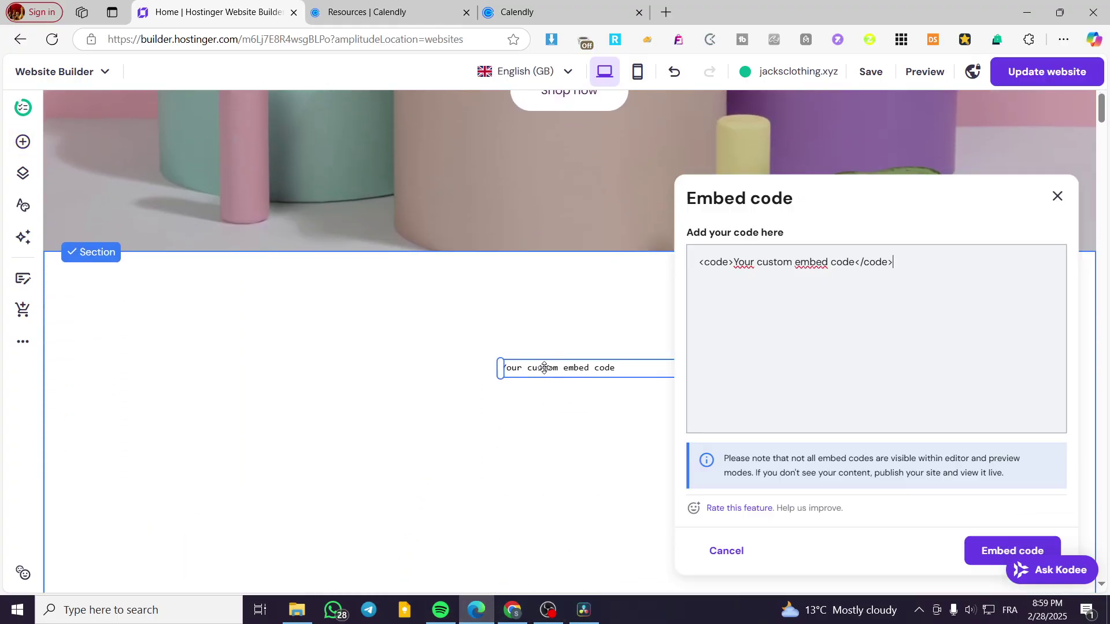
left_click_drag(543, 367, 489, 325)
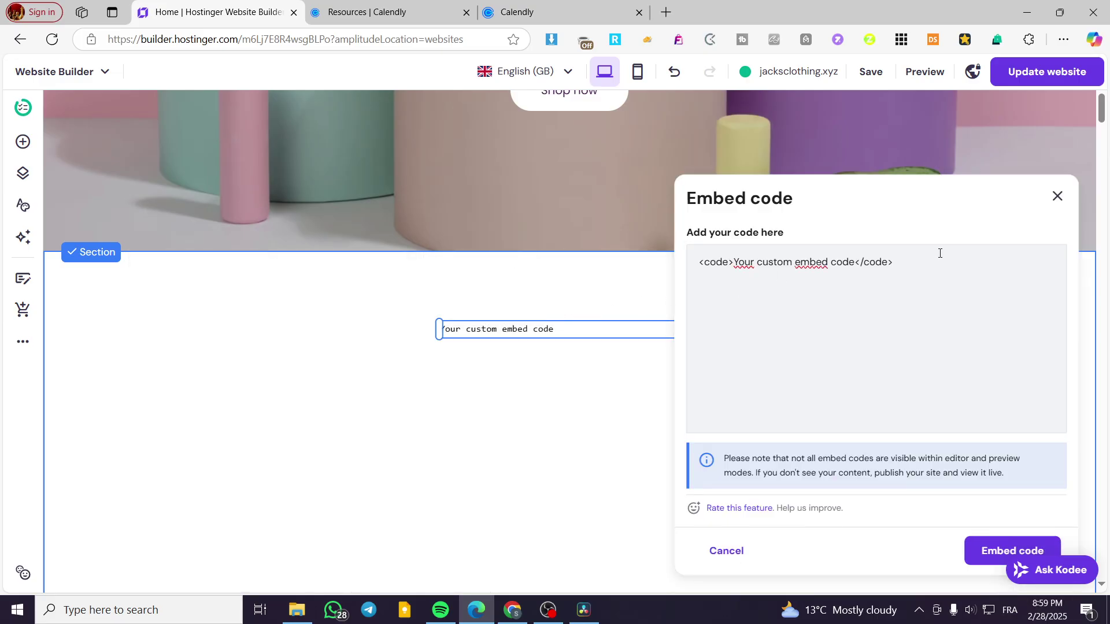
left_click_drag(925, 263, 689, 272)
key("BackSpace")
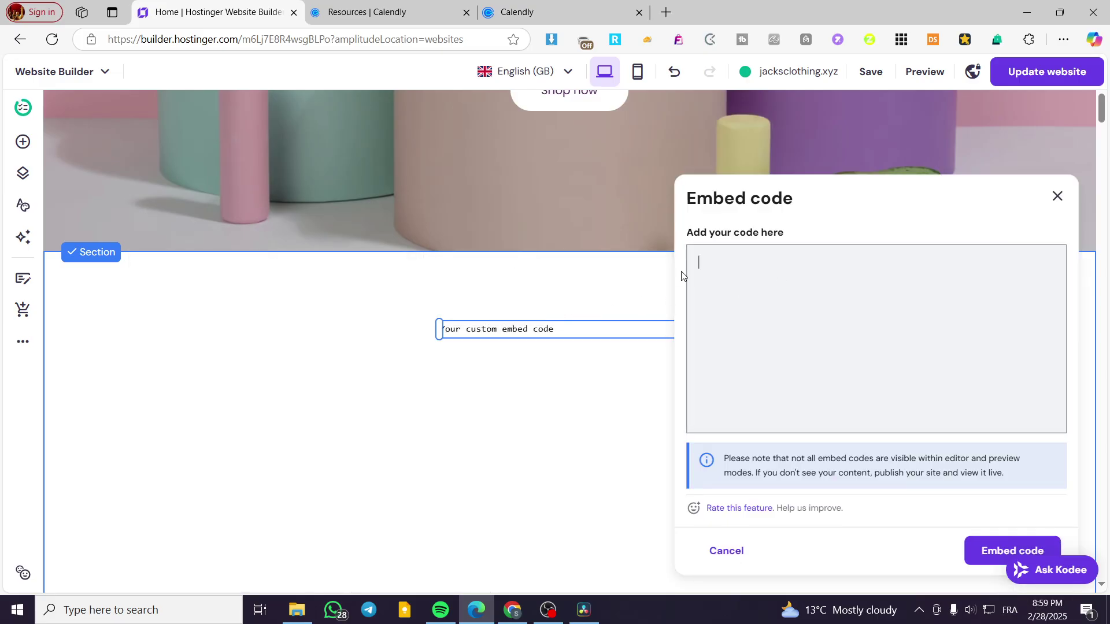
Switch to Calendly's Event types page and check the Create dropdown options.
left_click(448, 11)
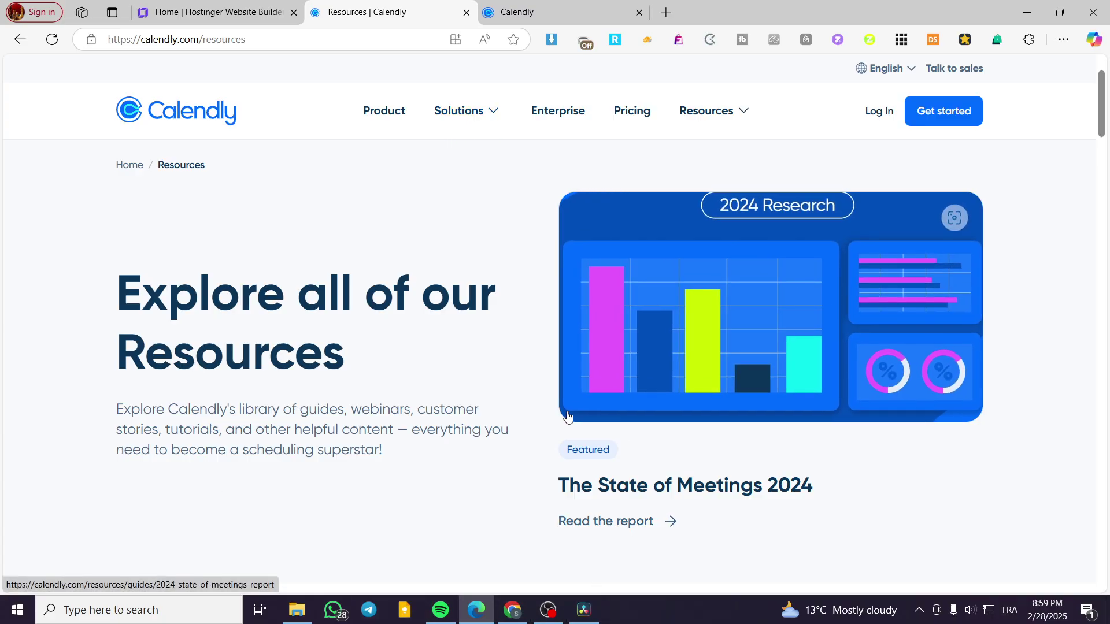
left_click(584, 12)
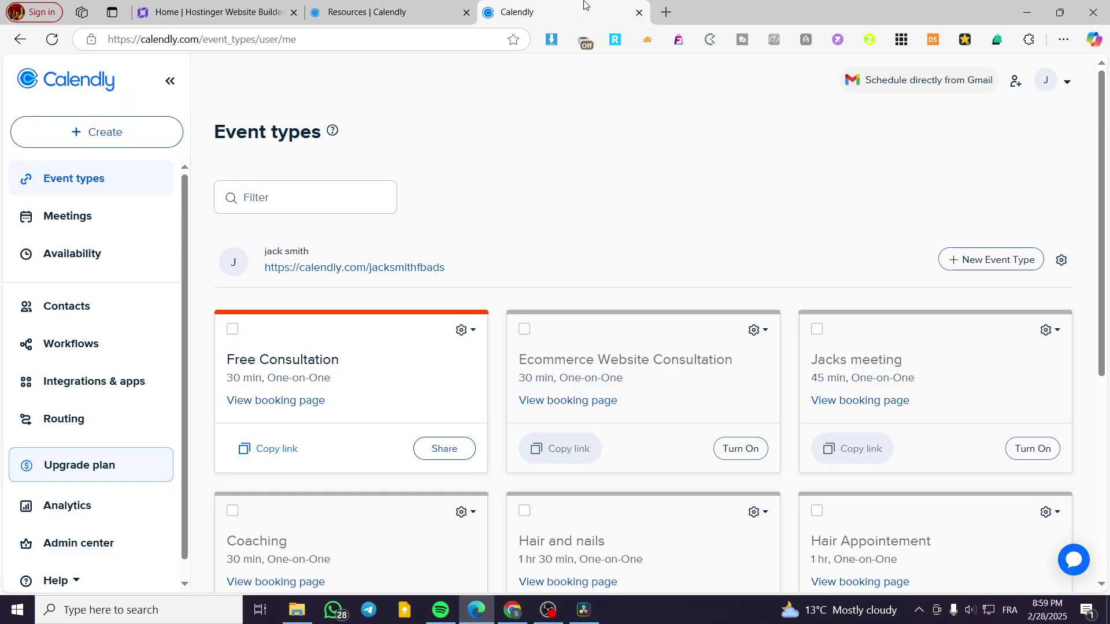
scroll(414, 304, "down", 2)
left_click(156, 133)
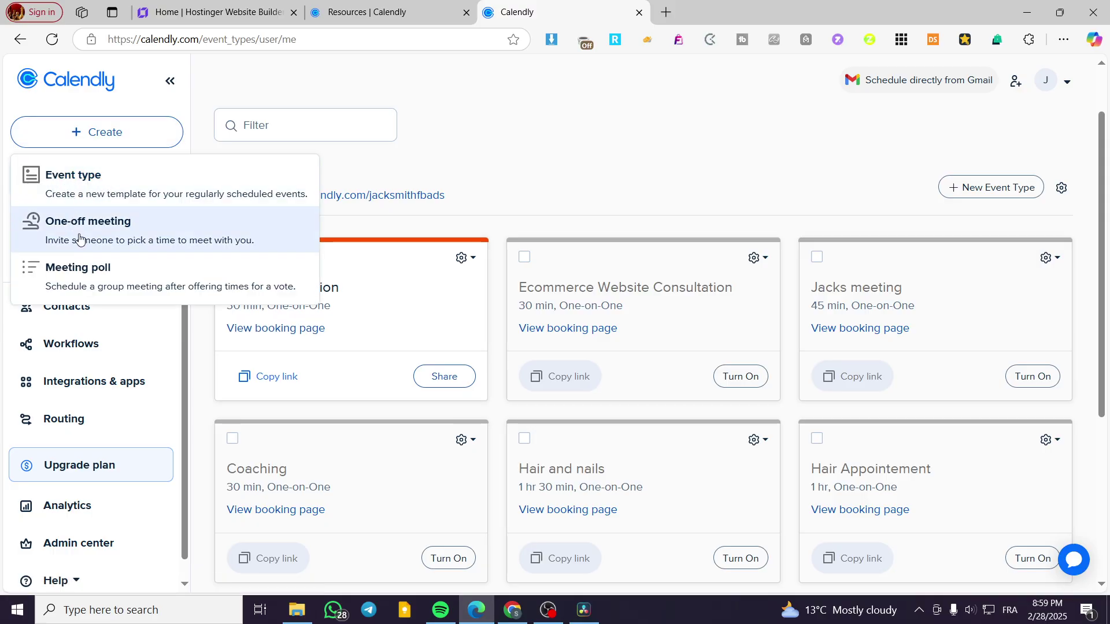
left_click(583, 116)
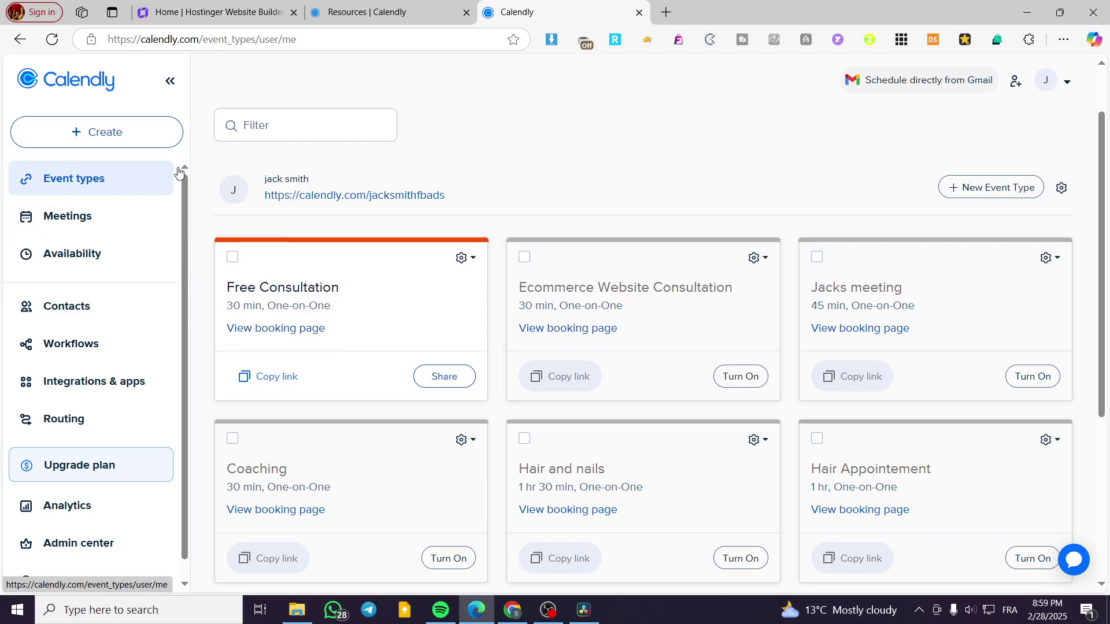
left_click(89, 131)
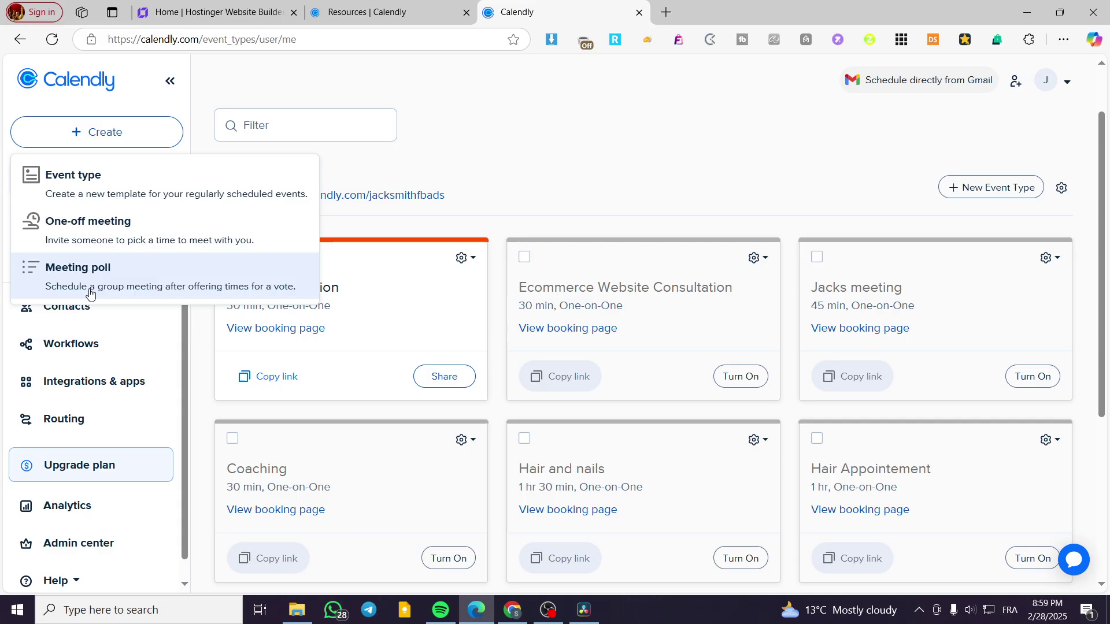
left_click(624, 106)
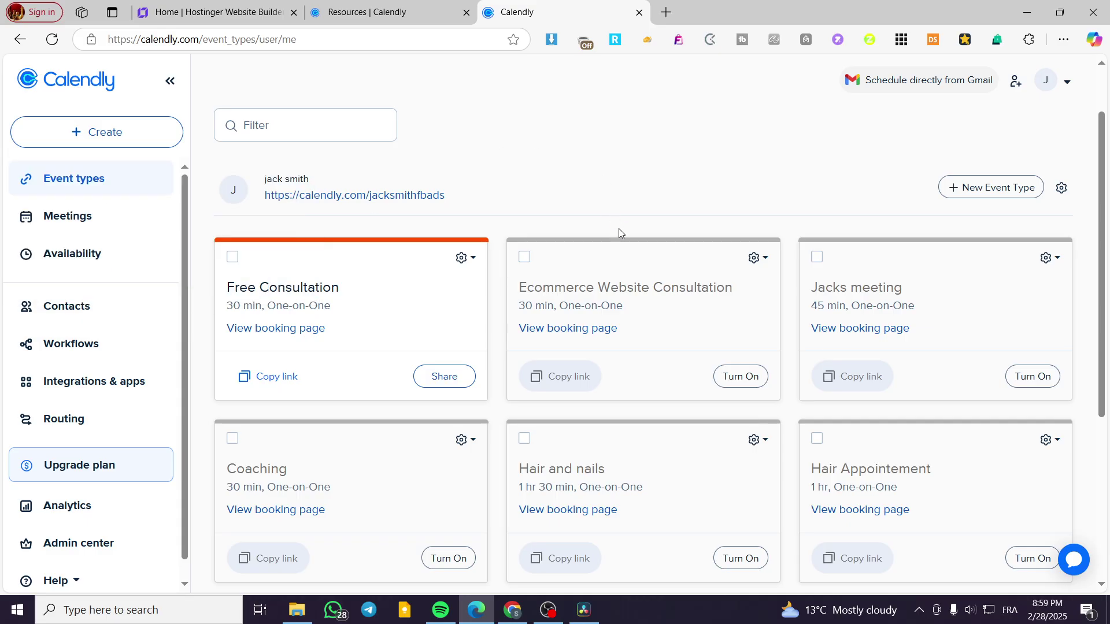
Open the Free Consultation event and move its booking preview to March 2025.
left_click(249, 293)
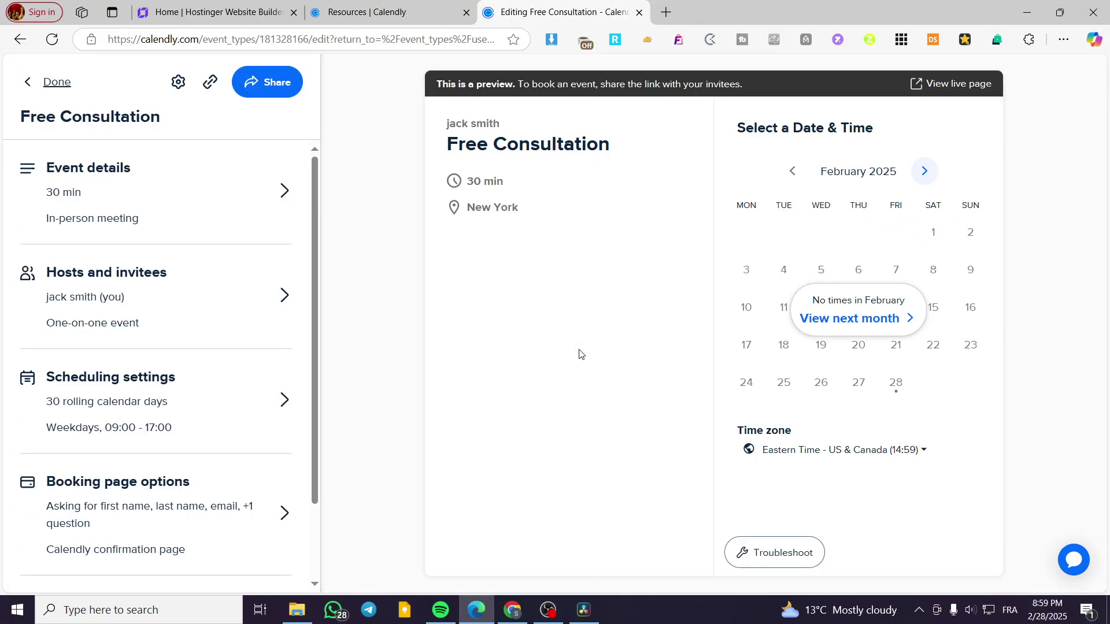
left_click(865, 329)
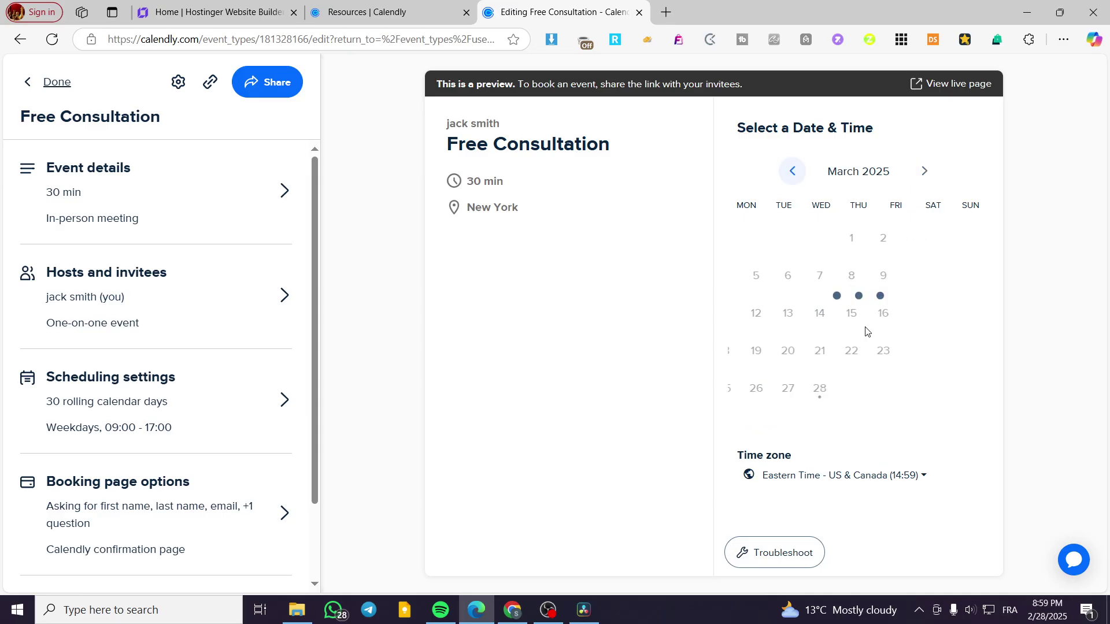
left_click(793, 171)
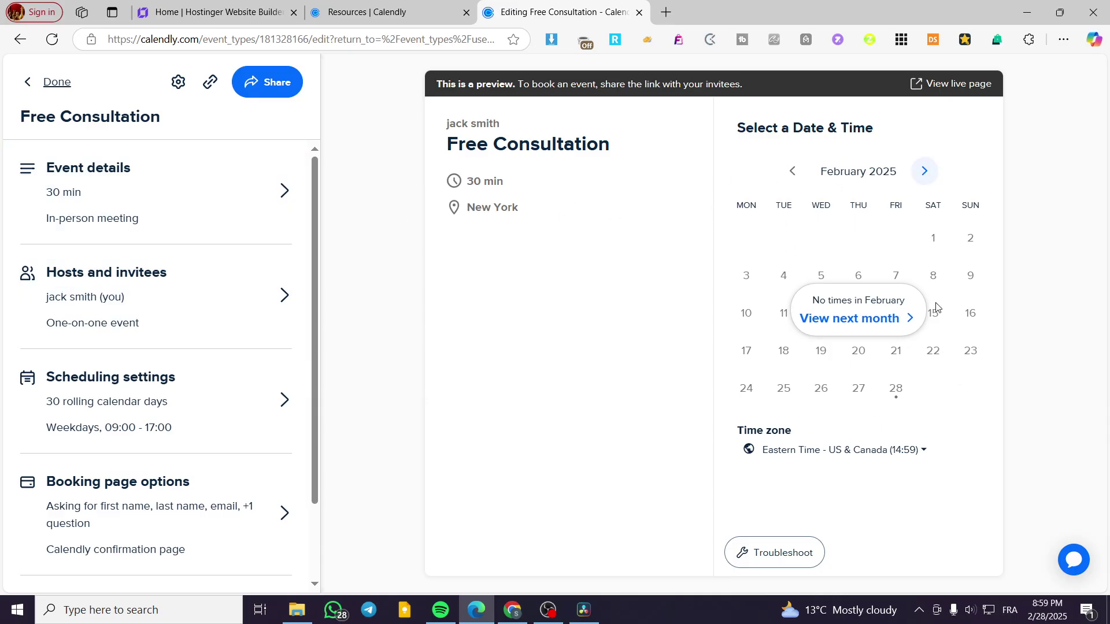
left_click(924, 171)
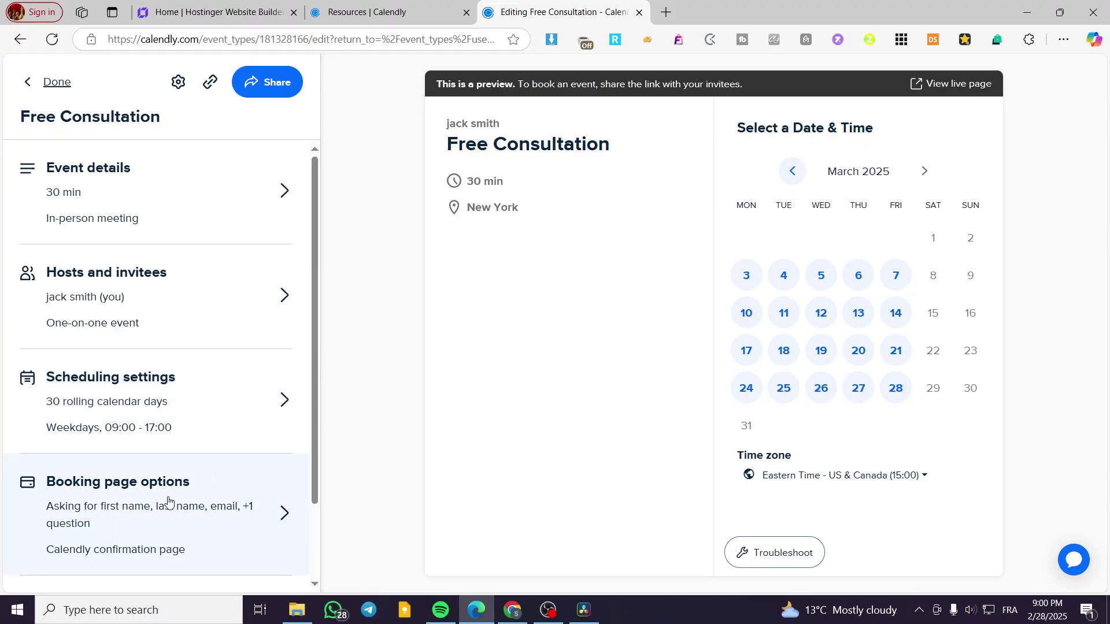
scroll(168, 503, "down", 1)
scroll(153, 459, "down", 1)
scroll(127, 464, "up", 1)
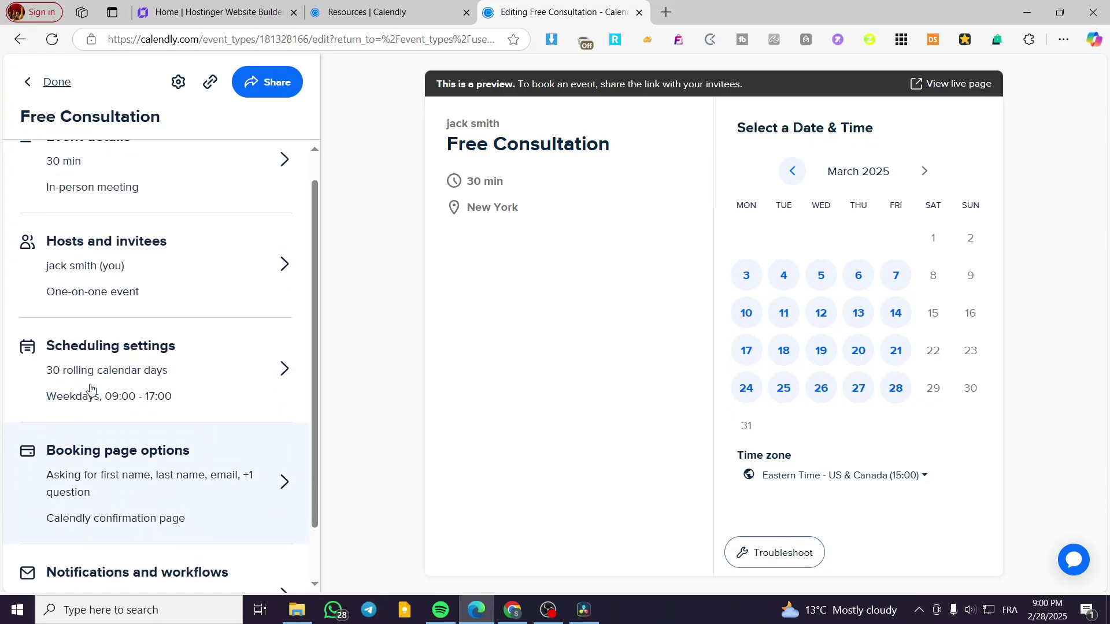
scroll(91, 388, "up", 1)
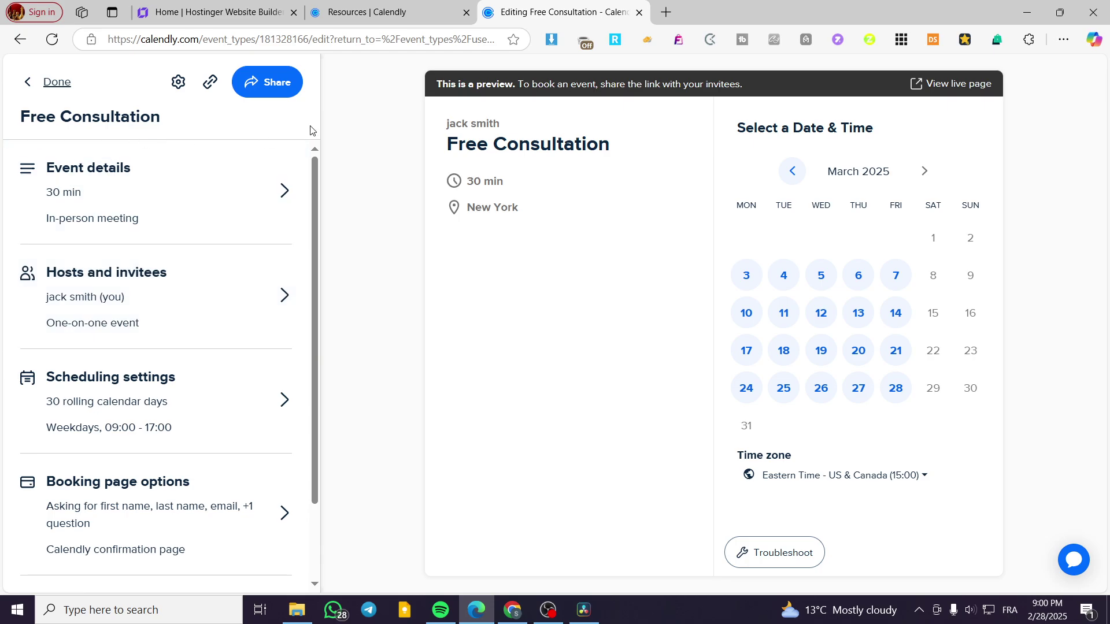
Share Free Consultation via Add to website, pick Inline embed, and copy the code.
left_click(265, 88)
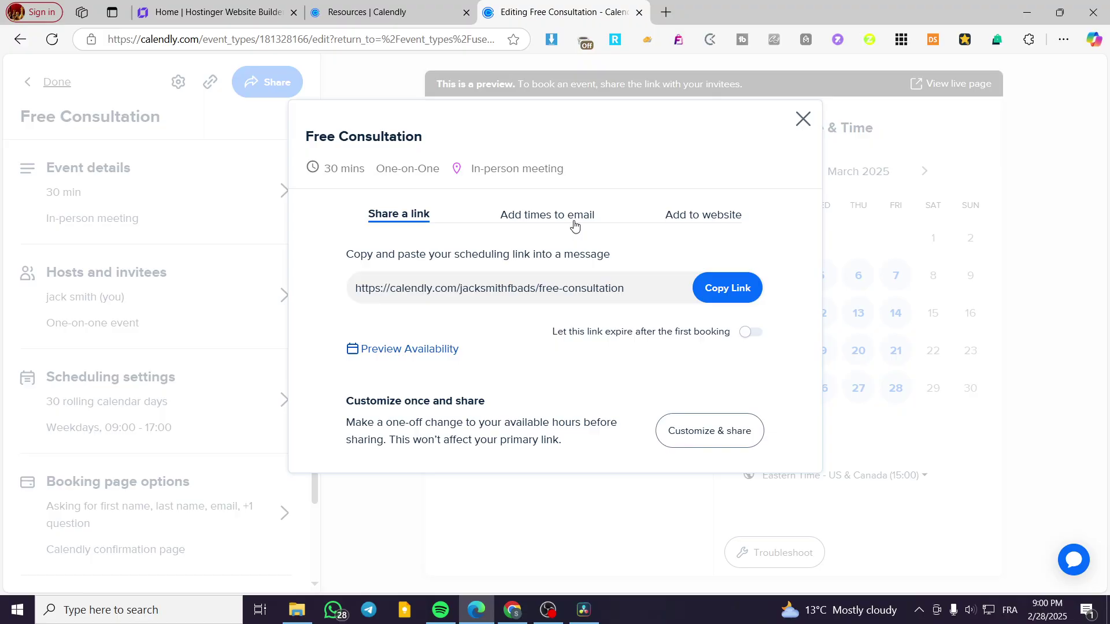
left_click(691, 221)
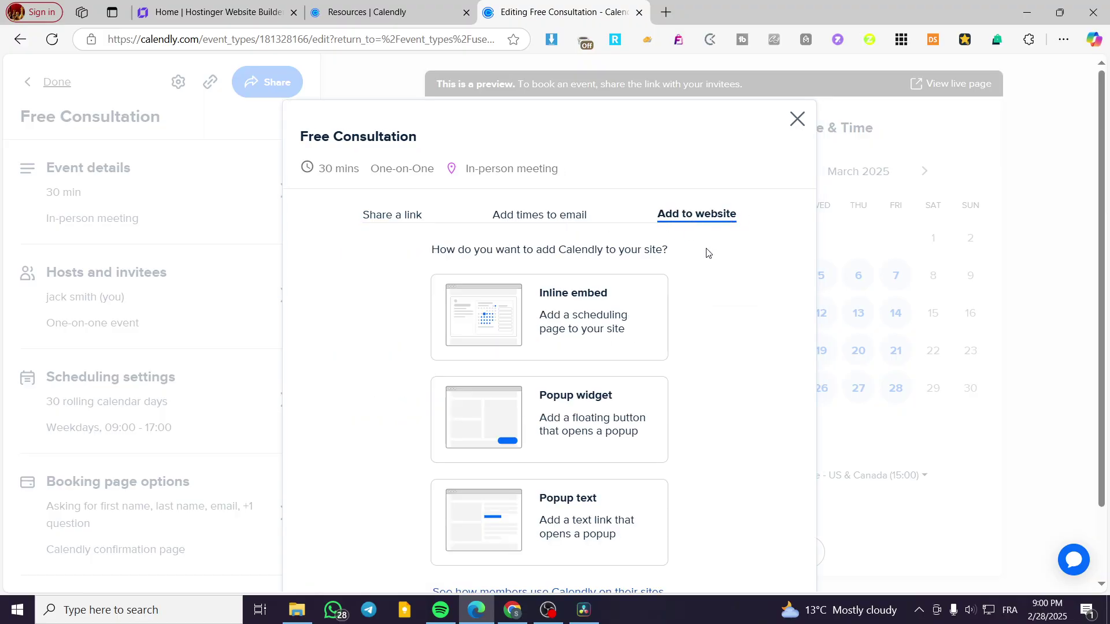
scroll(706, 253, "down", 1)
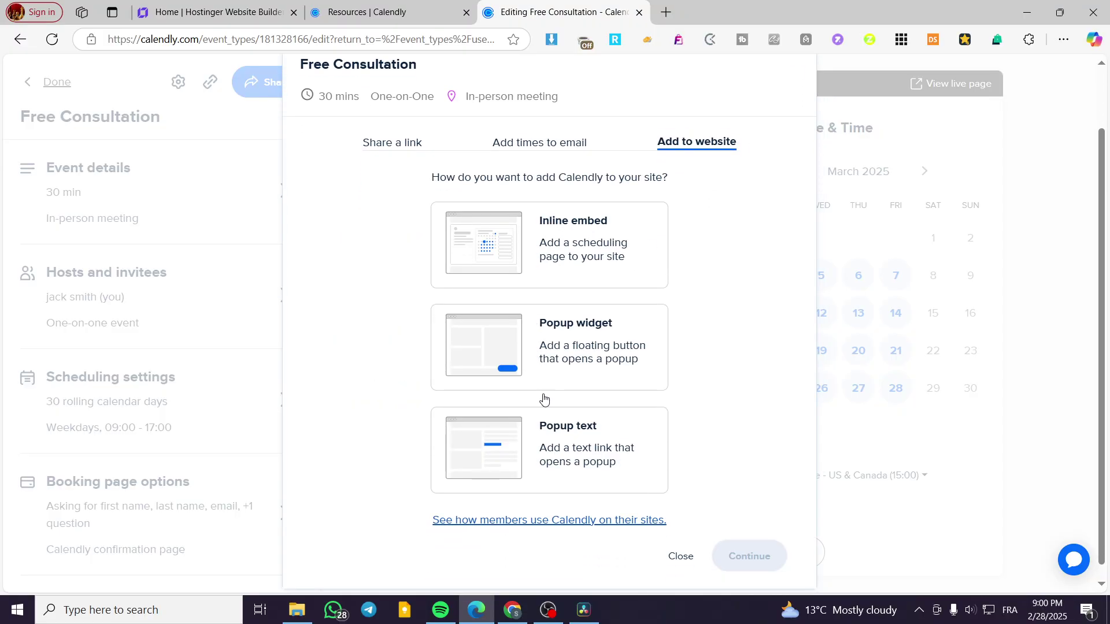
left_click(529, 234)
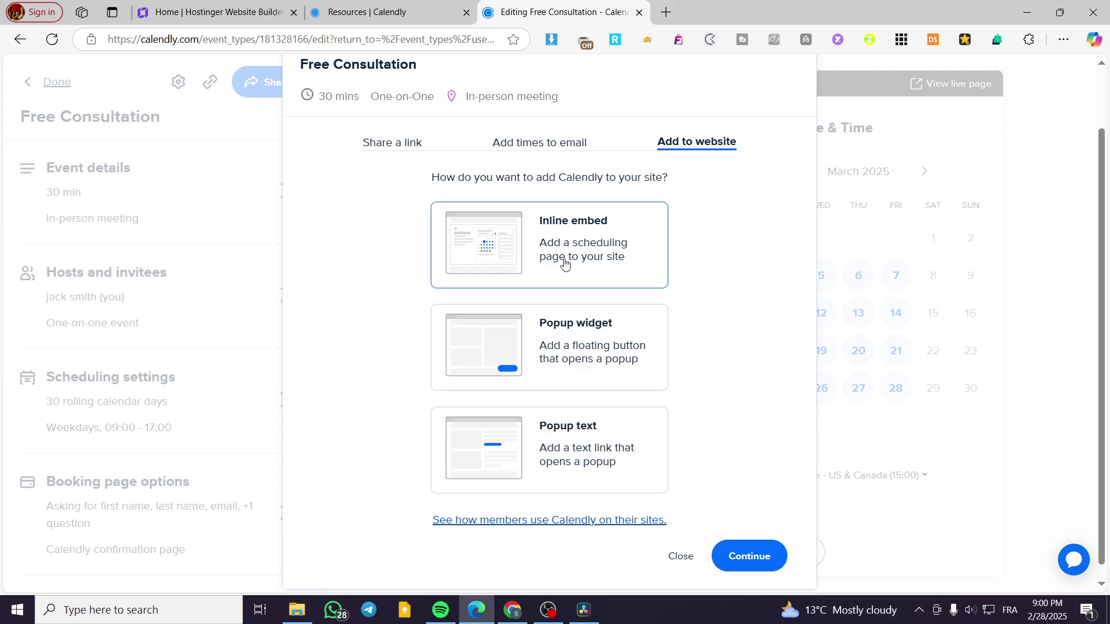
left_click(749, 556)
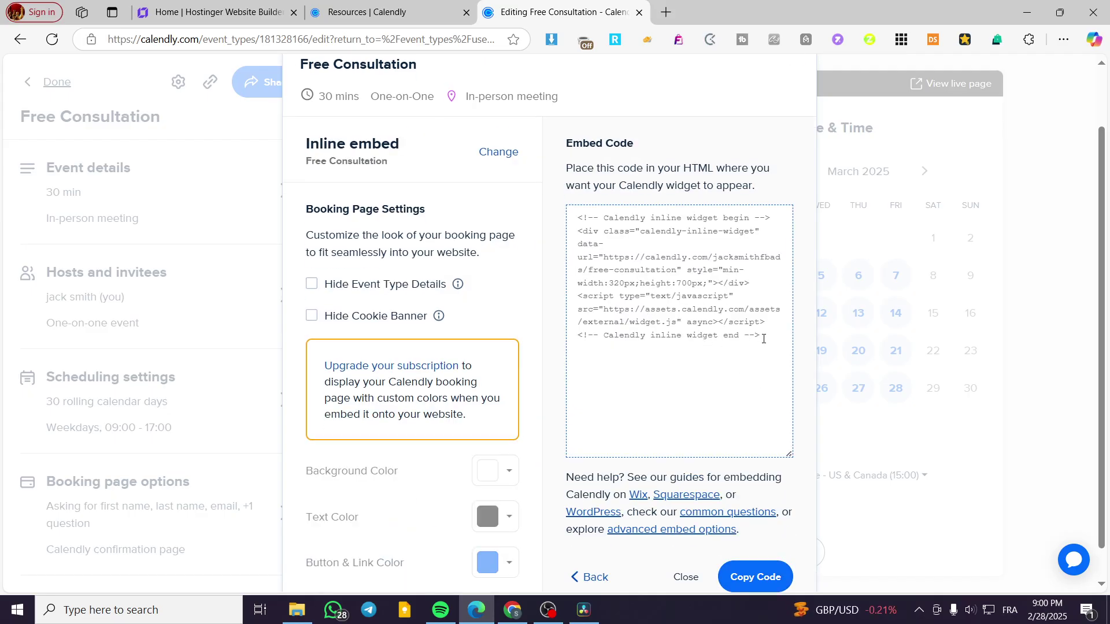
left_click(645, 316)
left_click(755, 576)
scroll(731, 185, "up", 2)
Paste the Calendly inline embed code into the builder's Embed code element.
left_click(792, 116)
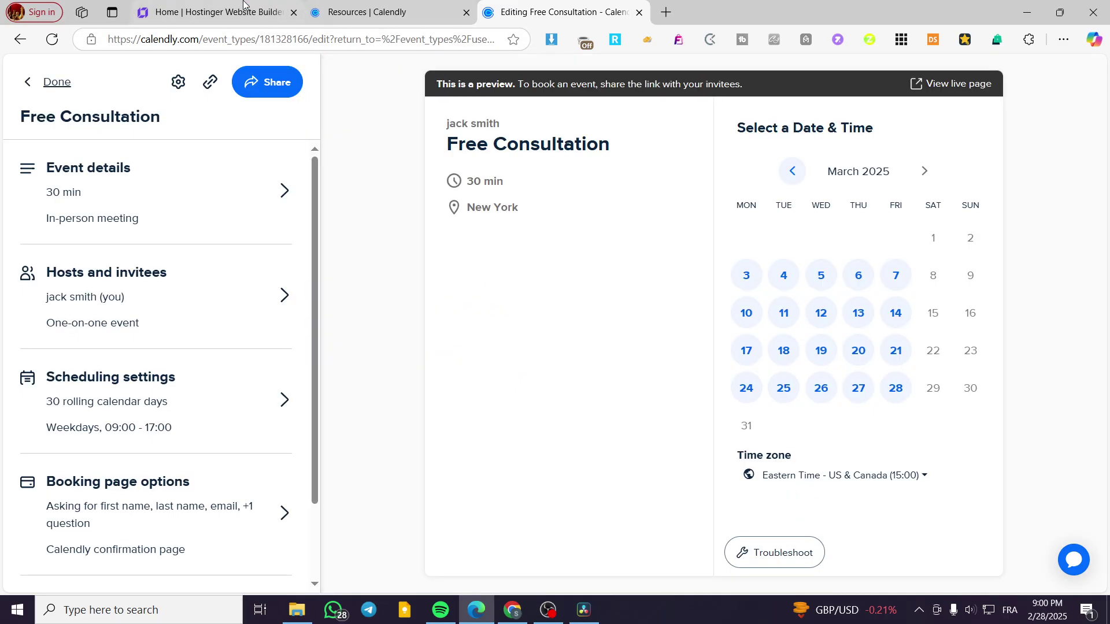
left_click(244, 6)
key("ctrl+v")
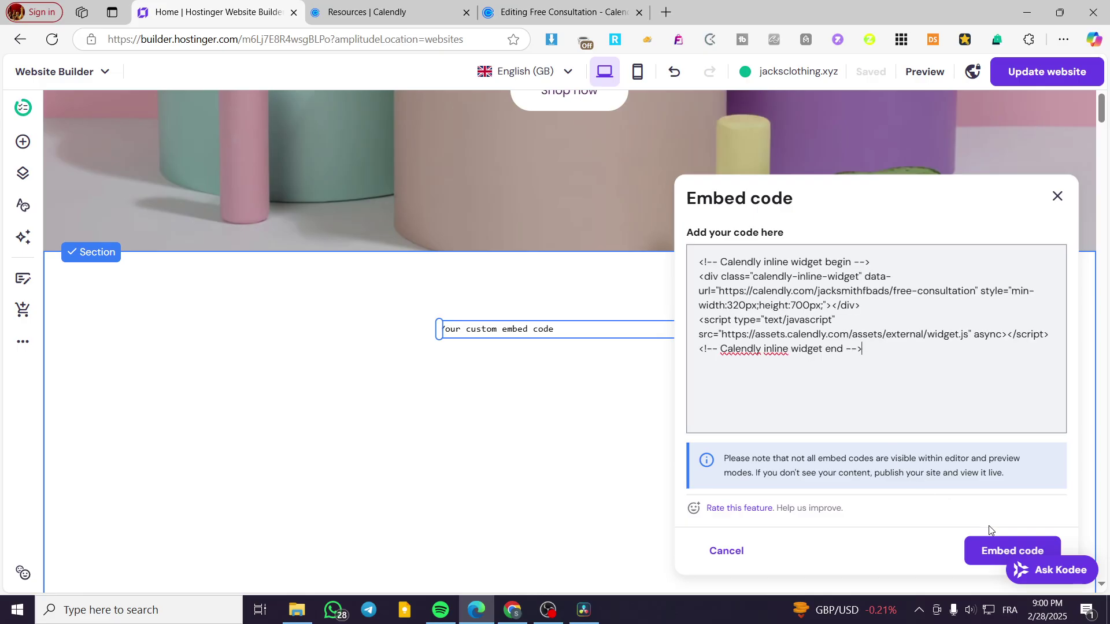
left_click(1005, 550)
Drag the embed block's side handles outward to widen it across the section.
scroll(705, 365, "down", 3)
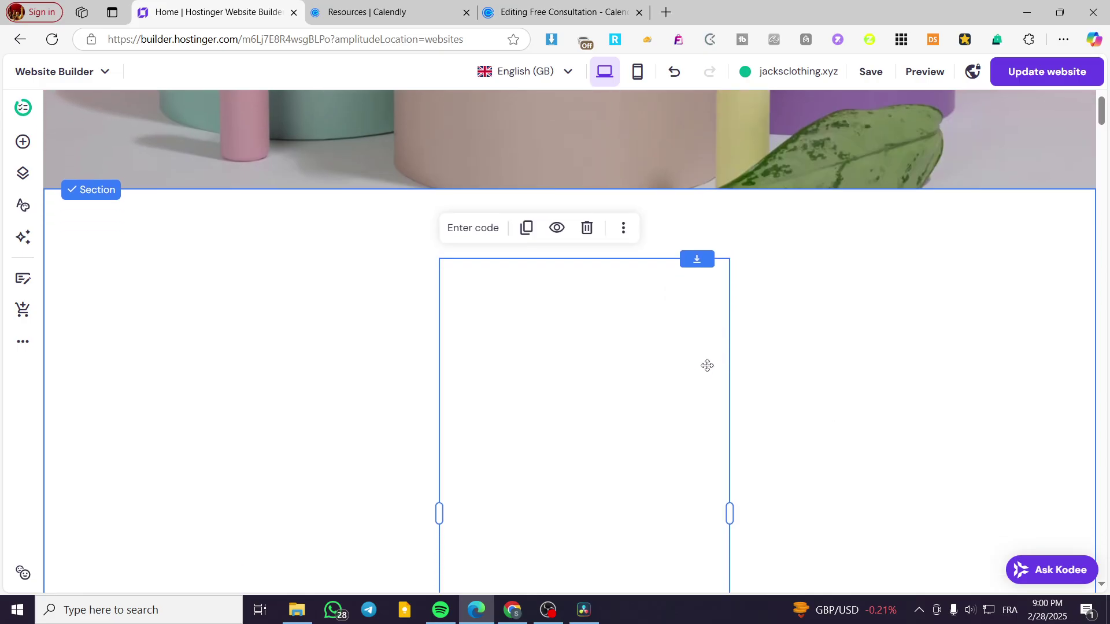
left_click_drag(729, 428, 995, 424)
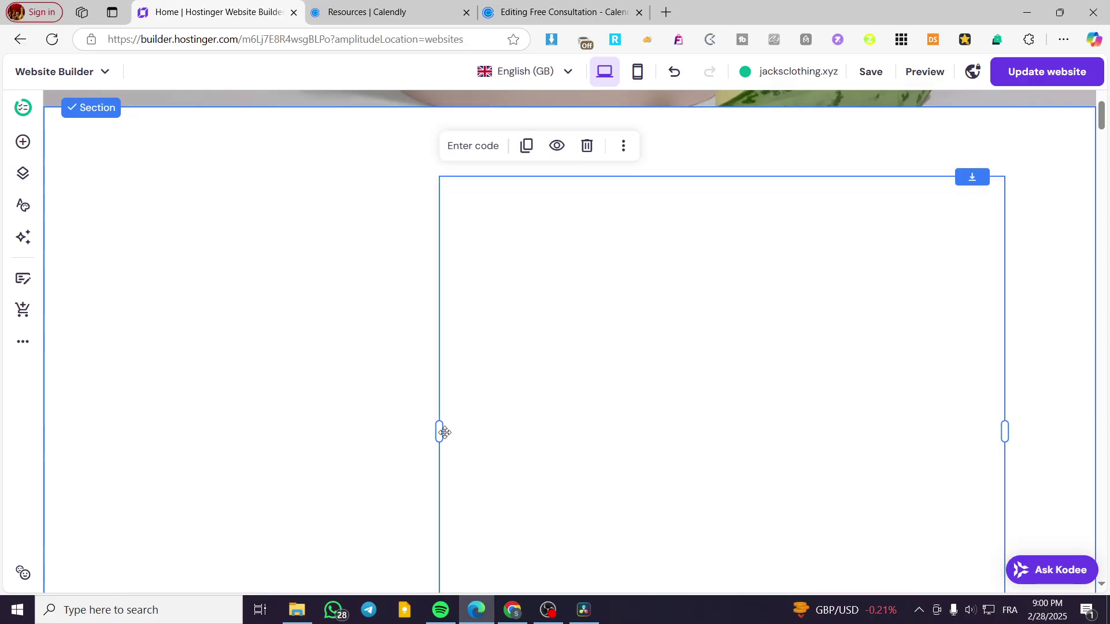
left_click_drag(440, 431, 130, 423)
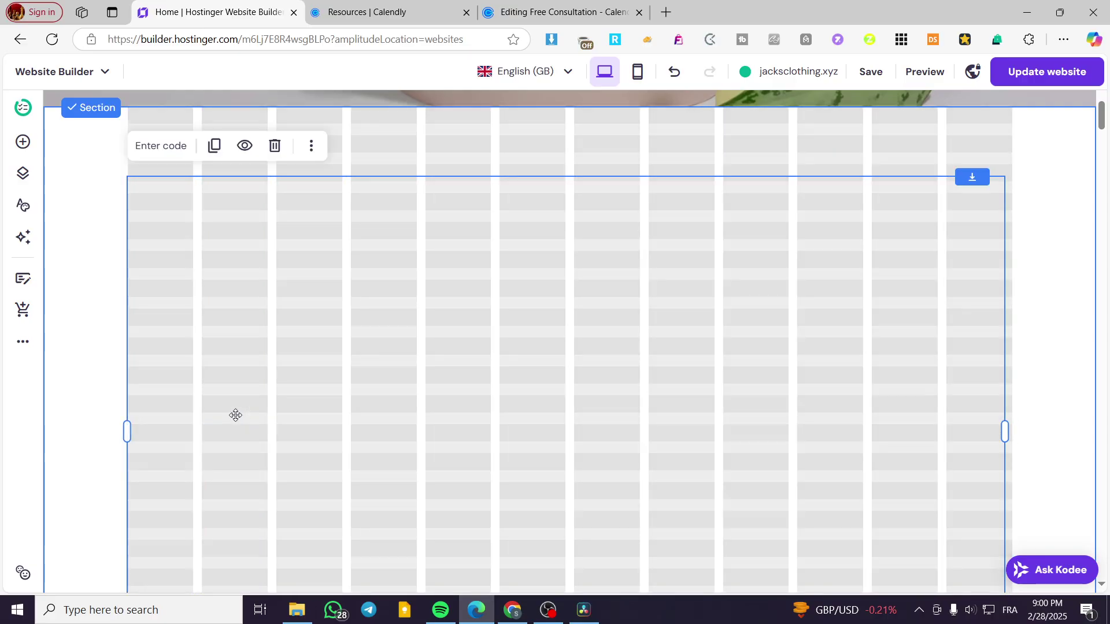
scroll(659, 347, "down", 2)
scroll(606, 332, "up", 2)
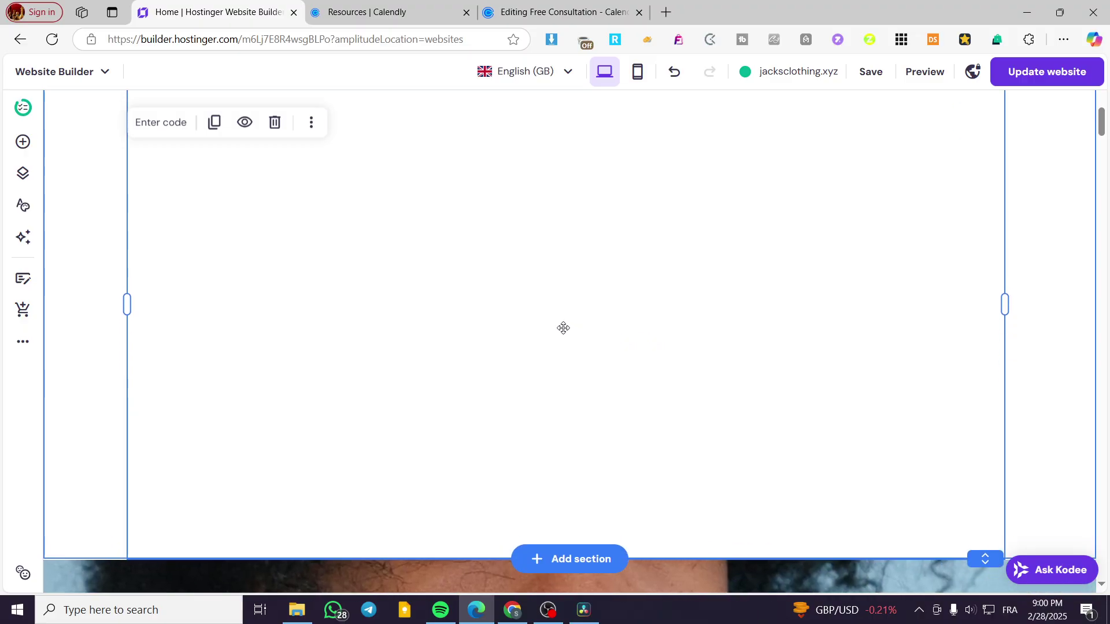
left_click(563, 4)
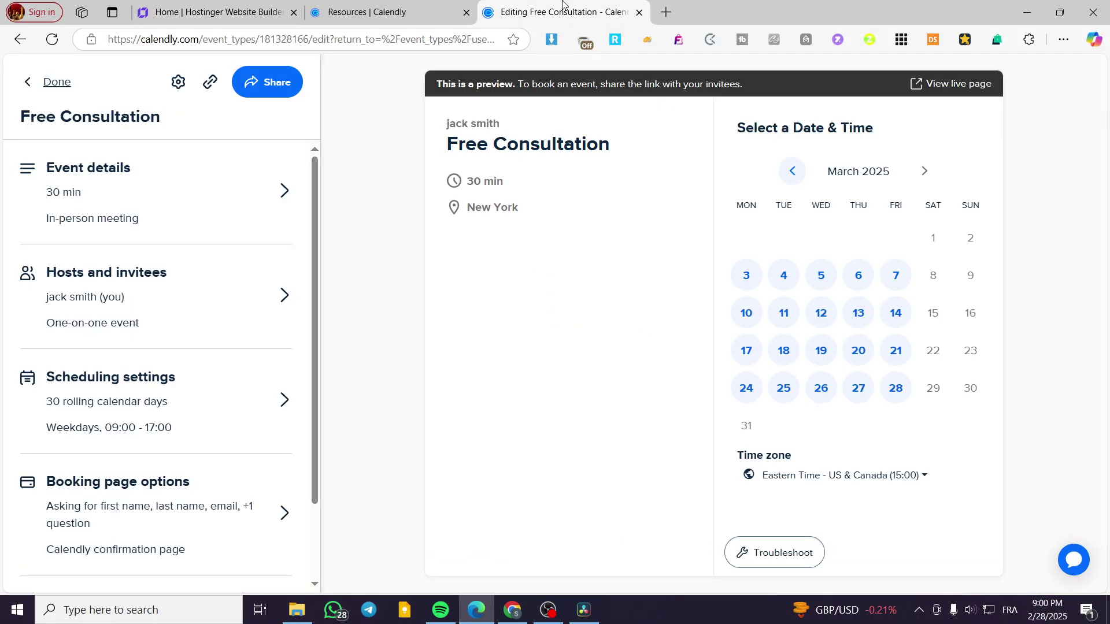
left_click(245, 8)
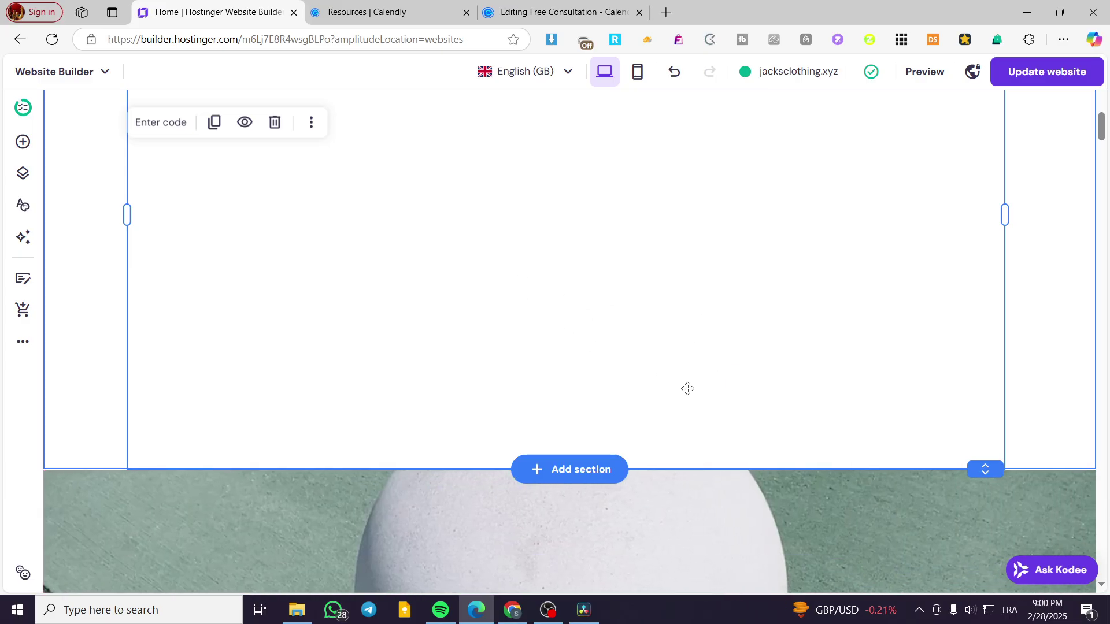
scroll(434, 354, "up", 3)
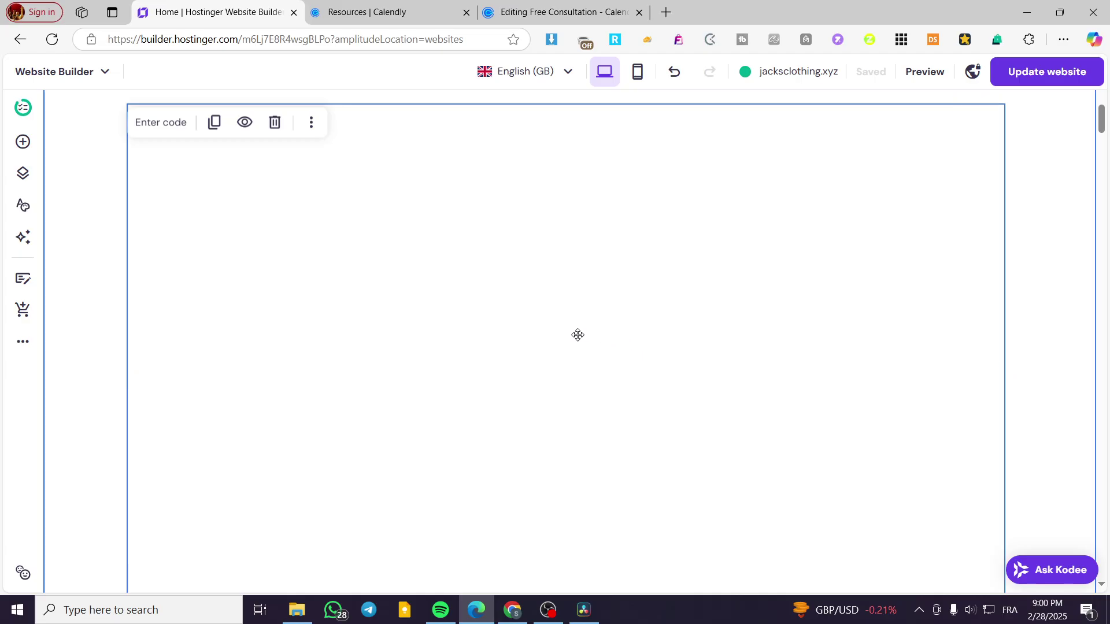
Reopen the embed code, move the block slightly lower, and select the whole Calendly snippet.
left_click(174, 123)
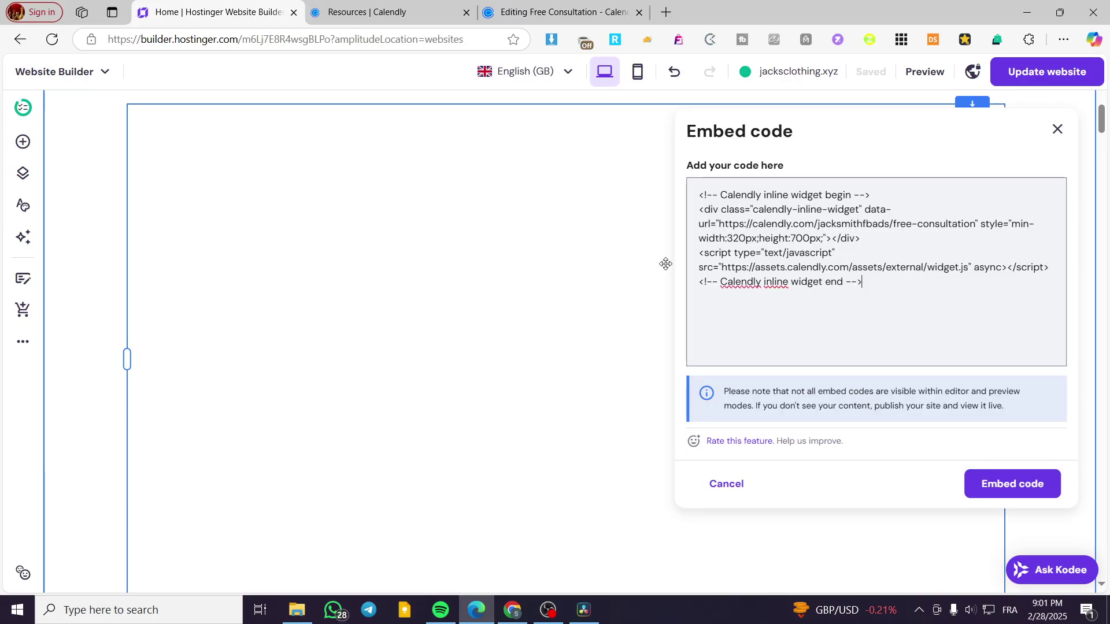
left_click_drag(373, 173, 361, 340)
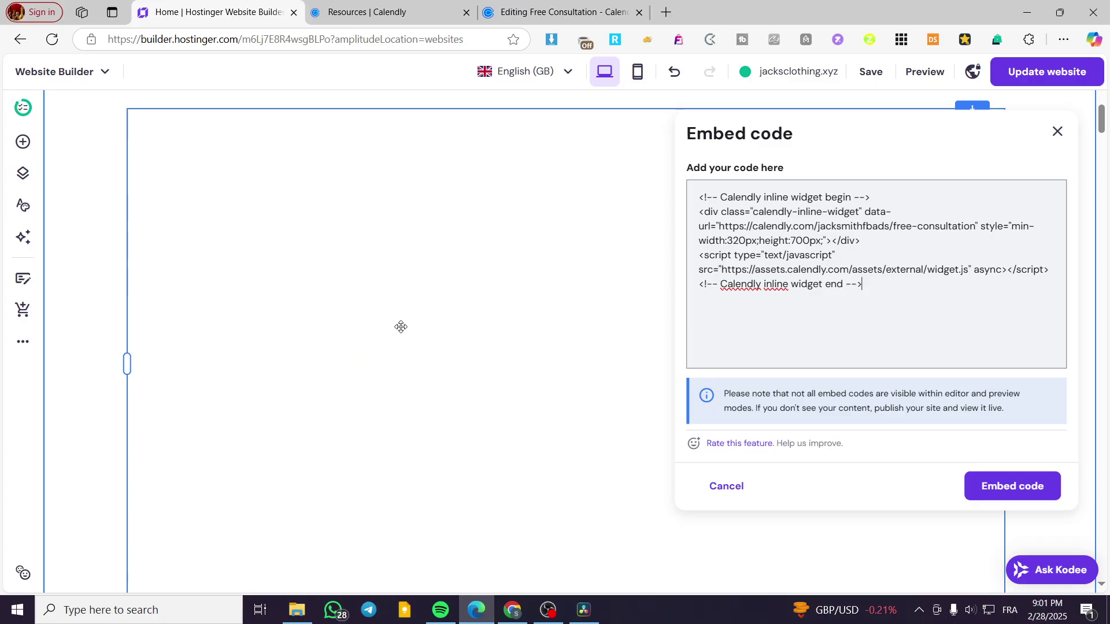
left_click(805, 299)
key("ctrl+a")
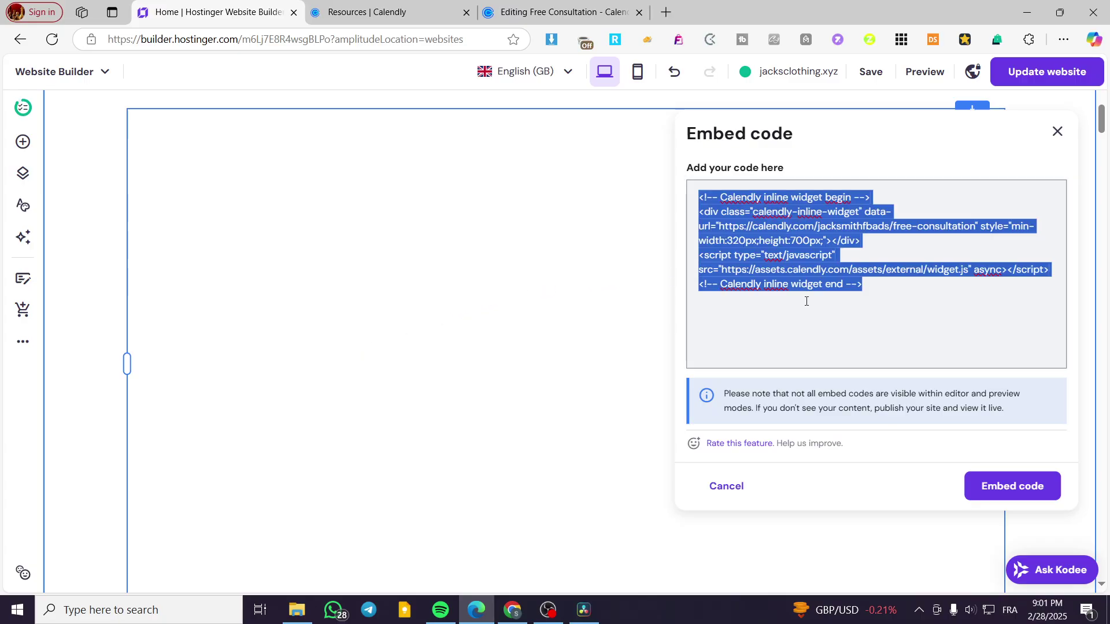